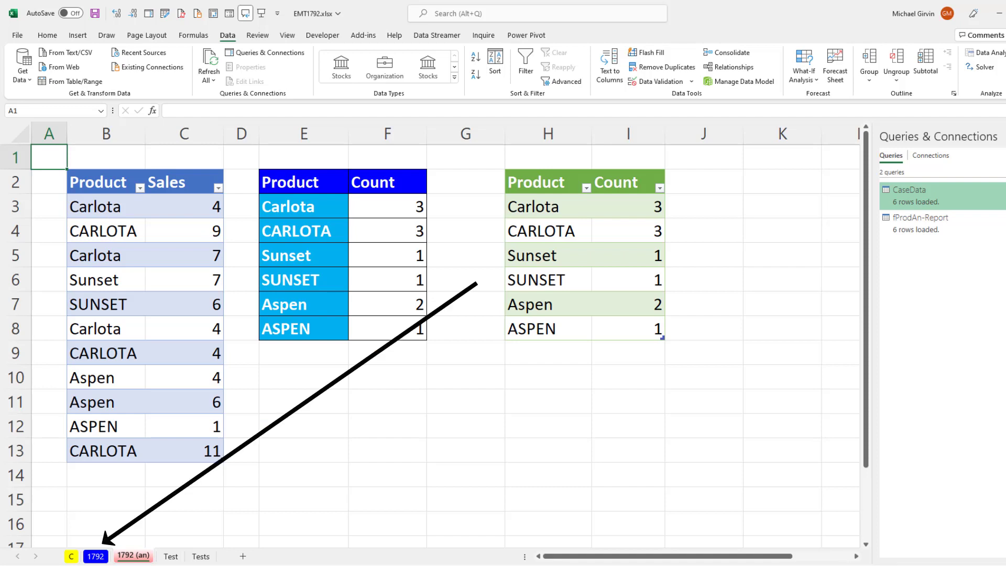
Bring the Product/Sales table on sheet 1792 into Power Query as query 'CaseSensitiveCountReport'
left_click(95, 556)
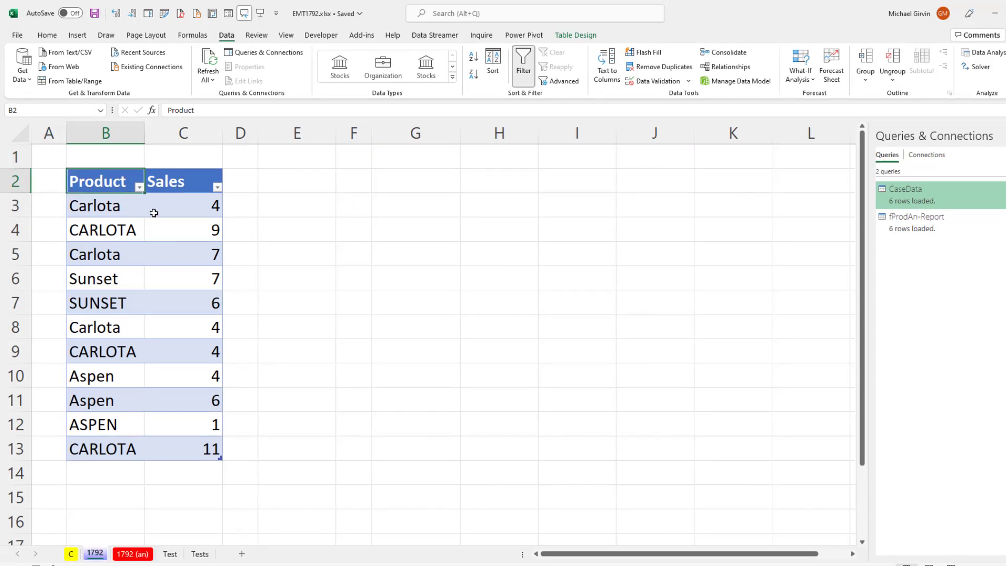
left_click(123, 208)
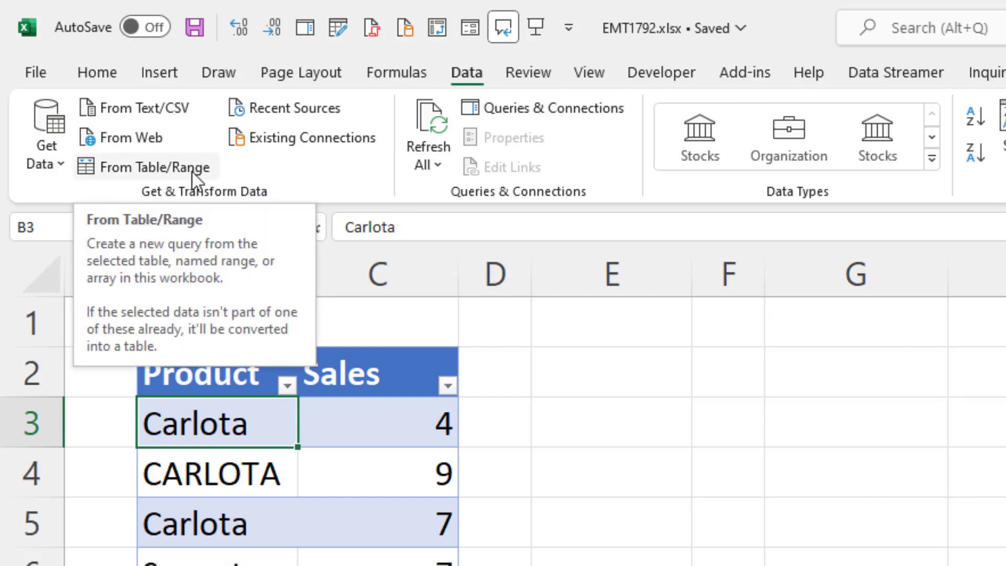
left_click(161, 172)
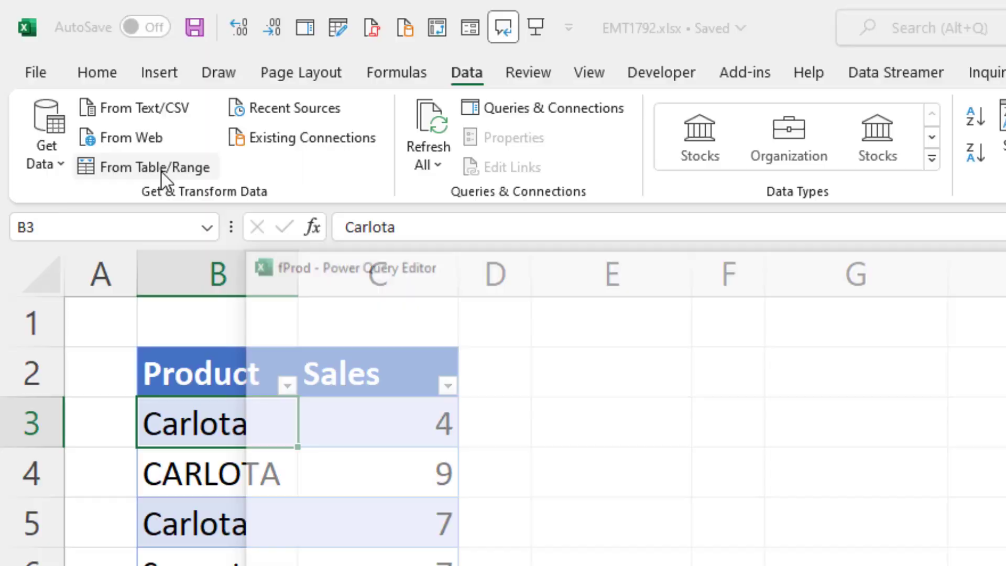
double_click(758, 276)
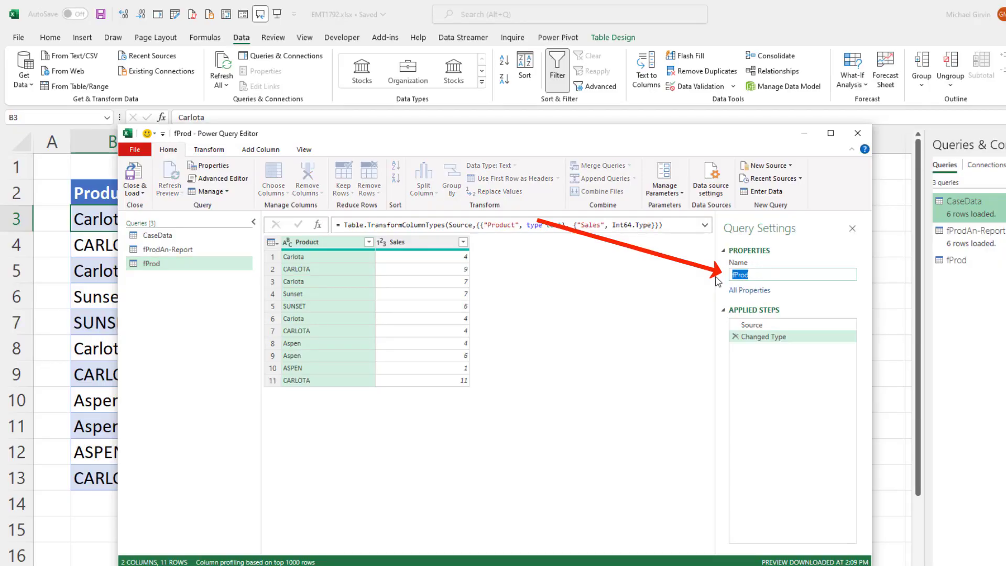
type("CaseSensitiveCountReport")
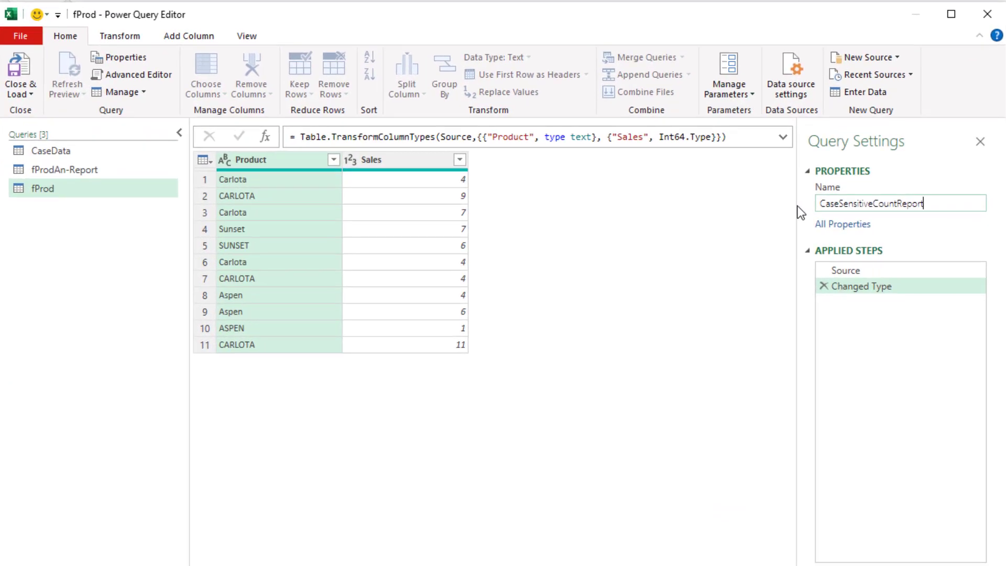
key("Return")
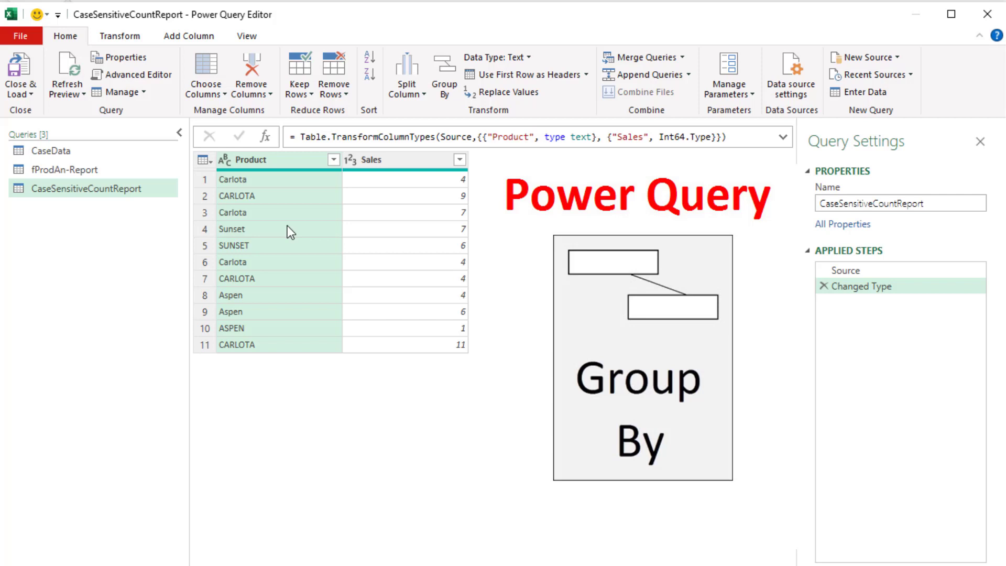
Group the query by Product with a Count of rows, giving six case-distinct products
right_click(294, 163)
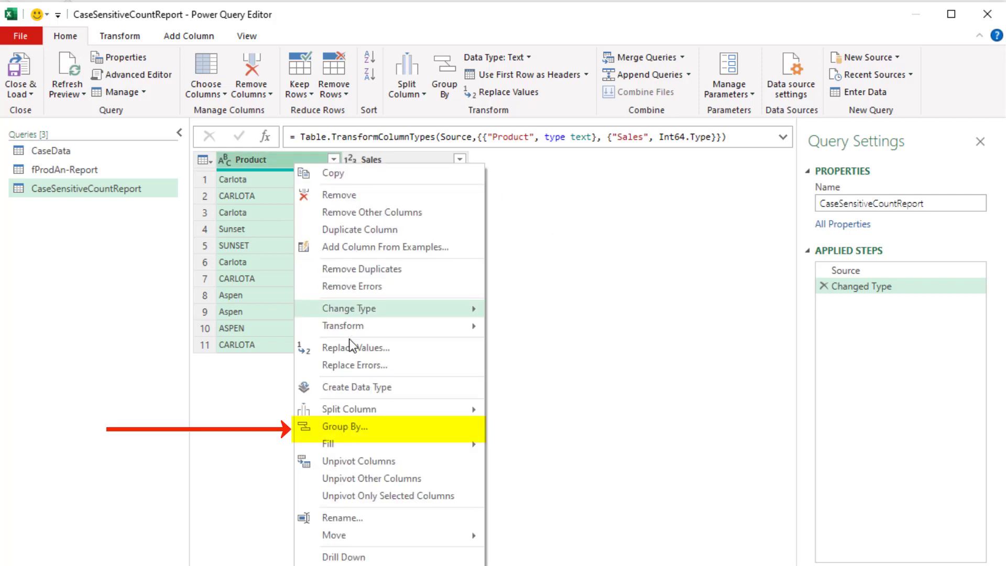
left_click(379, 431)
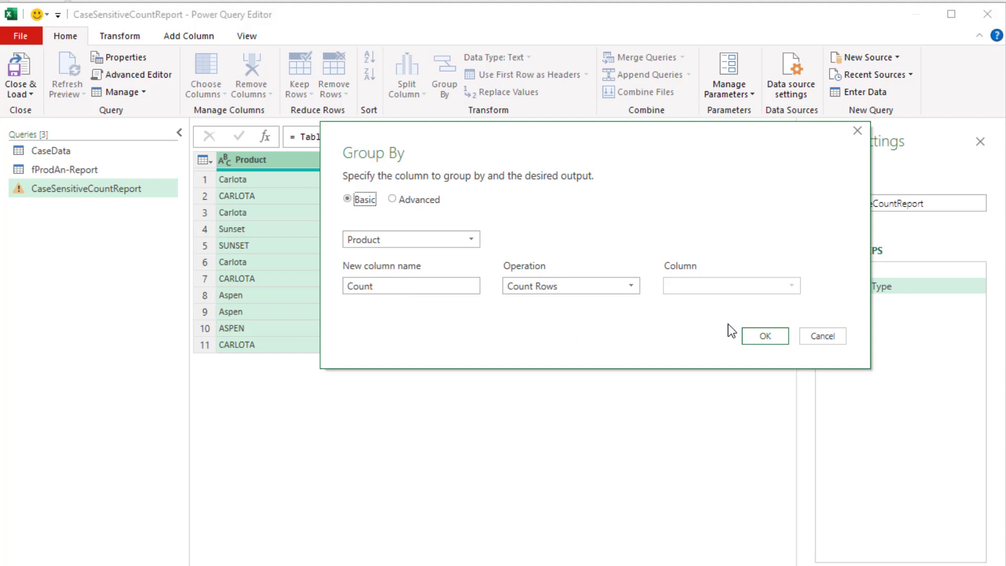
left_click(764, 337)
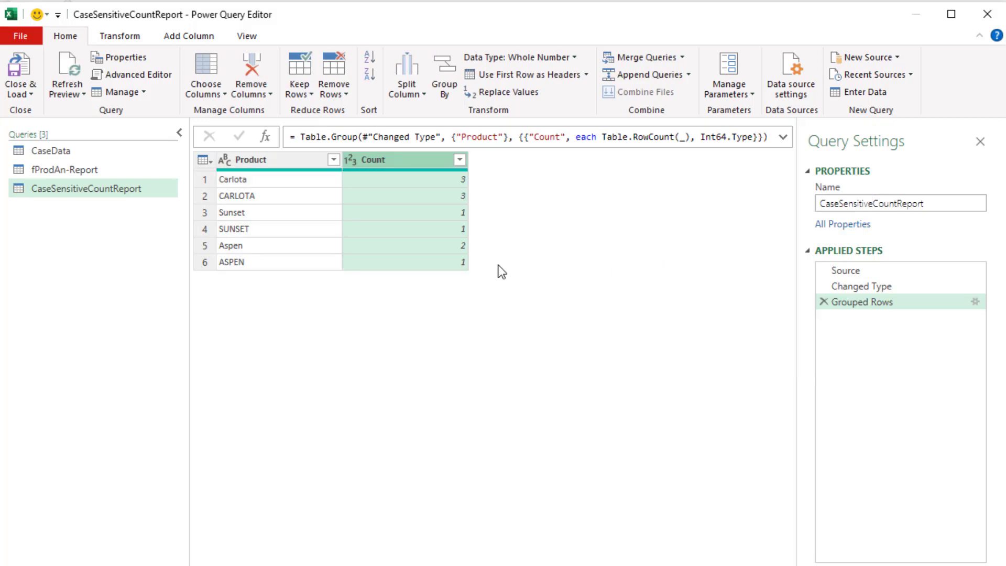
left_click(24, 92)
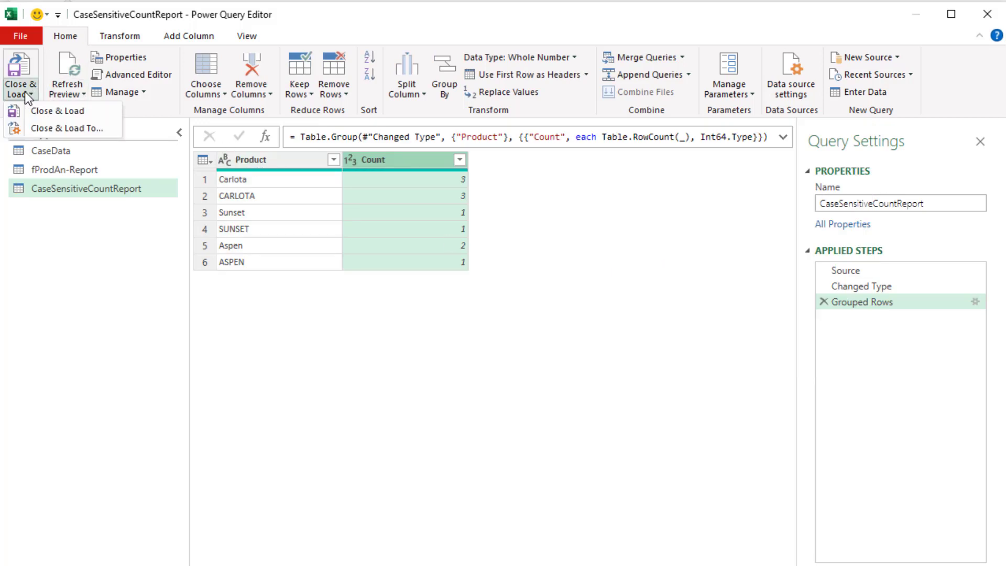
Load the grouped Product/Count result as a table at cell E2 on the existing worksheet
left_click(76, 135)
left_click(452, 227)
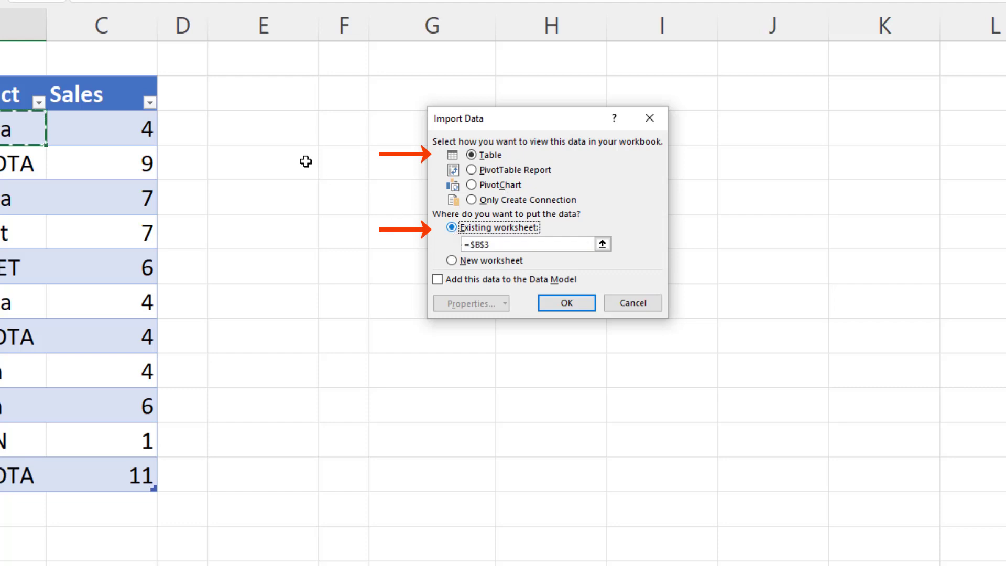
left_click(265, 97)
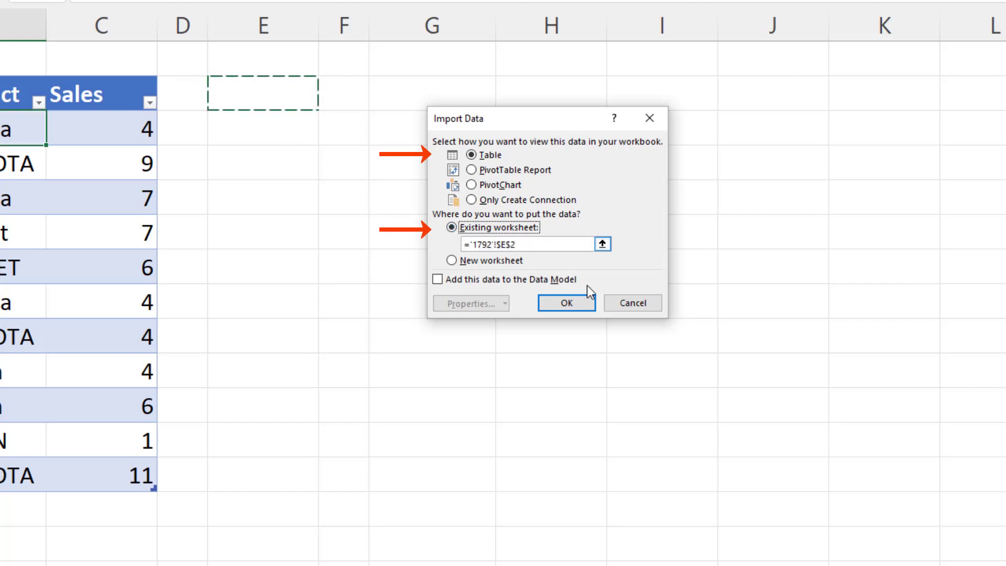
left_click(577, 304)
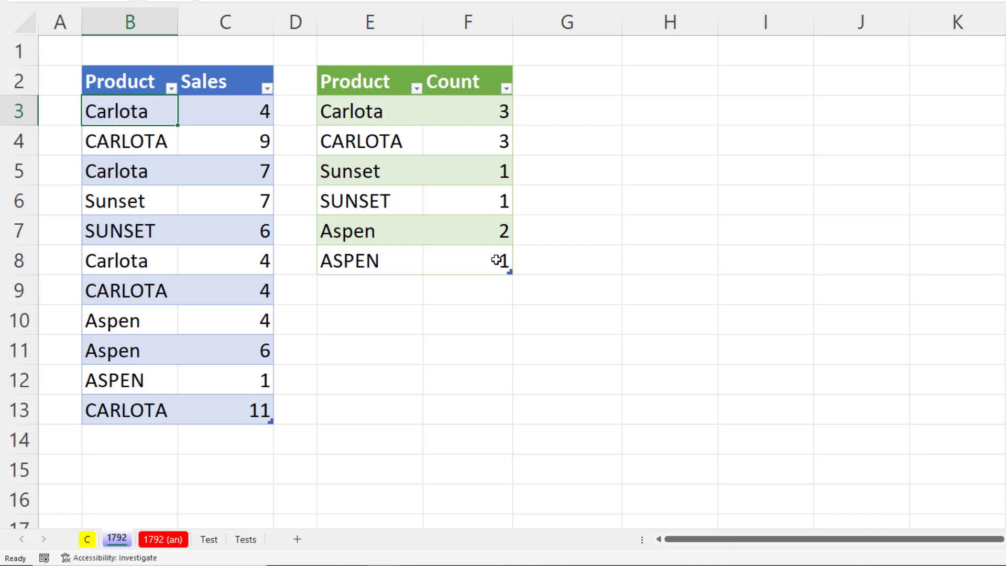
left_click(678, 87)
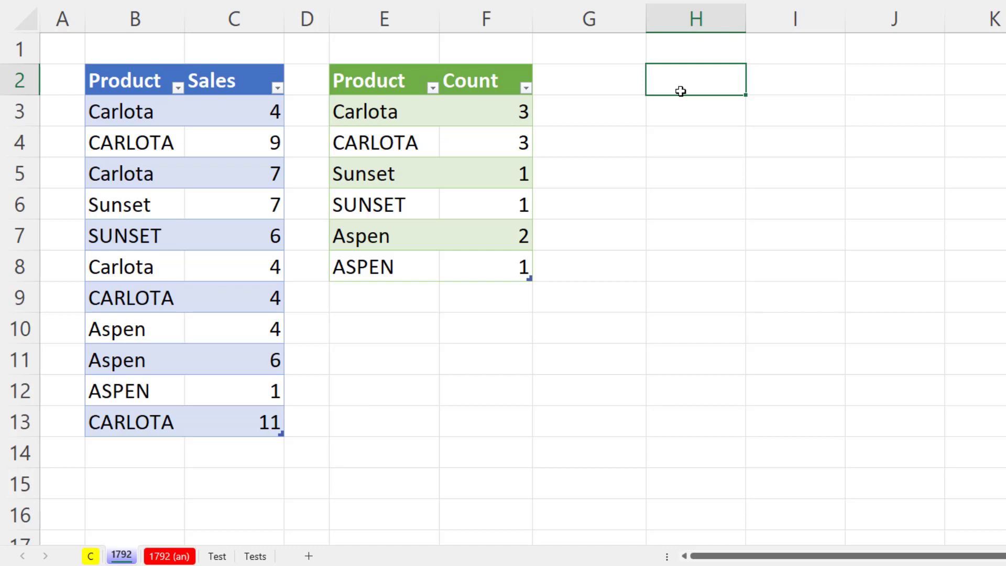
Enter =SUM(--EXACT(B3,B$3:B3)) in H2 as a running case-sensitive count returning 1
type("=ex")
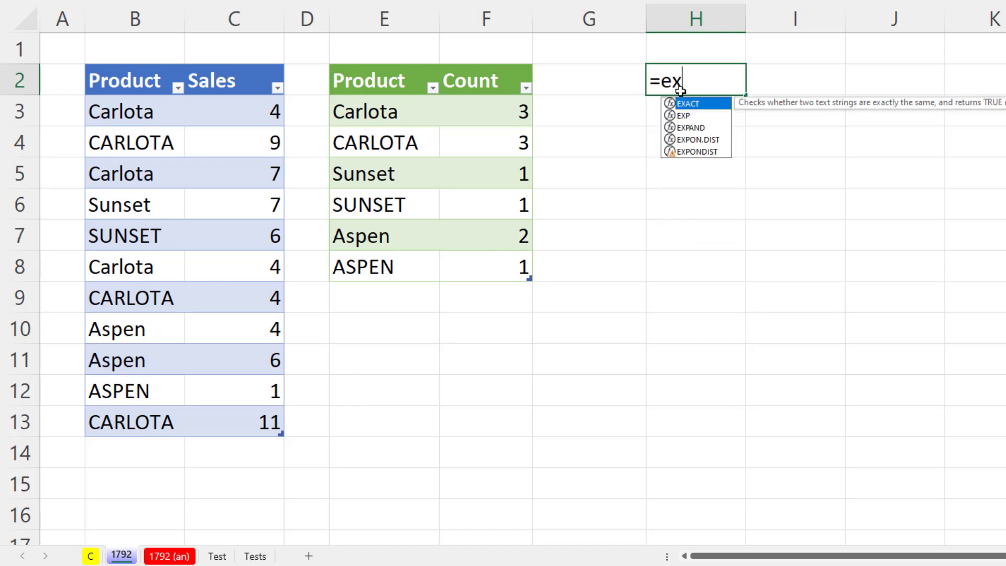
key("Tab")
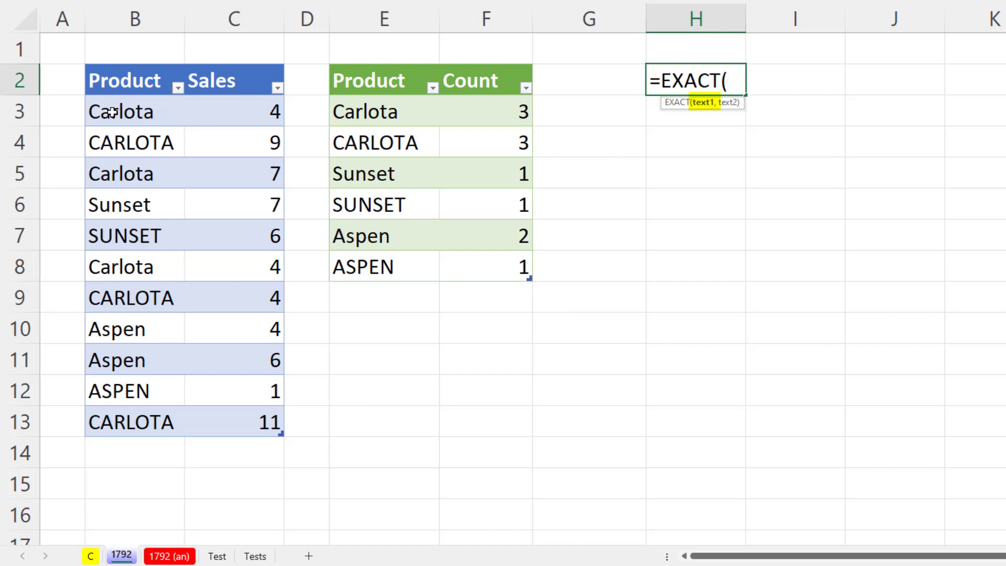
type("B3,")
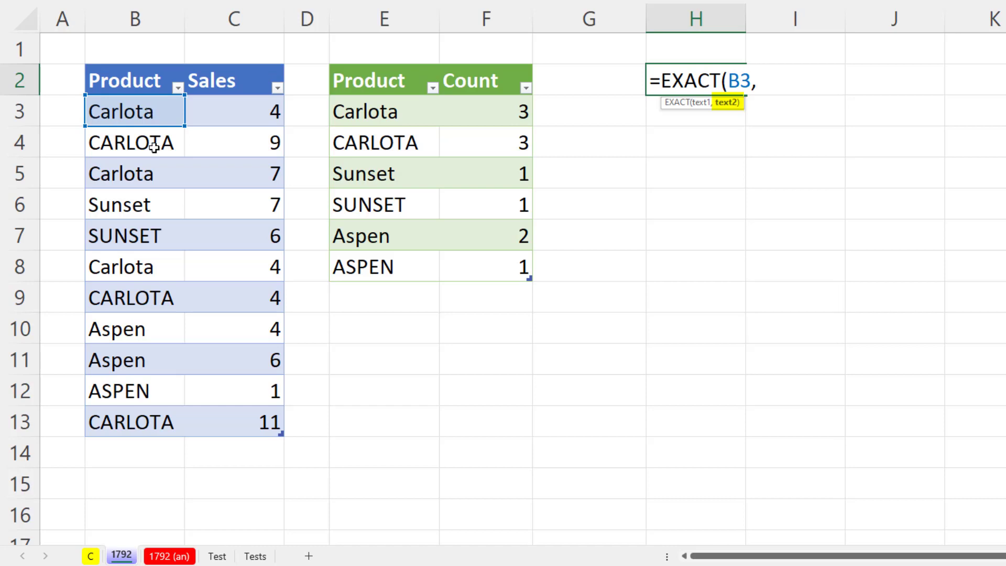
type("B$3:B3")
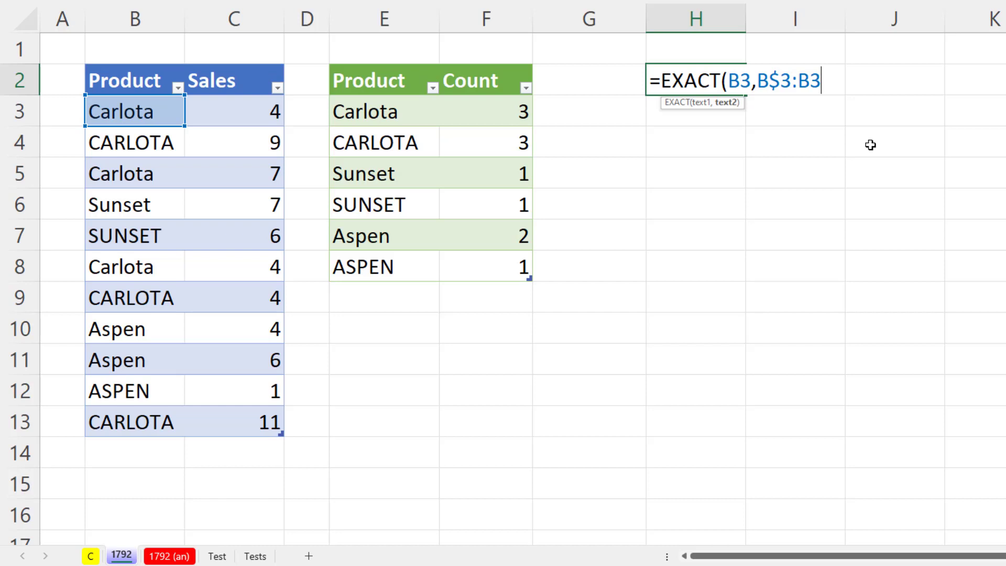
type(")")
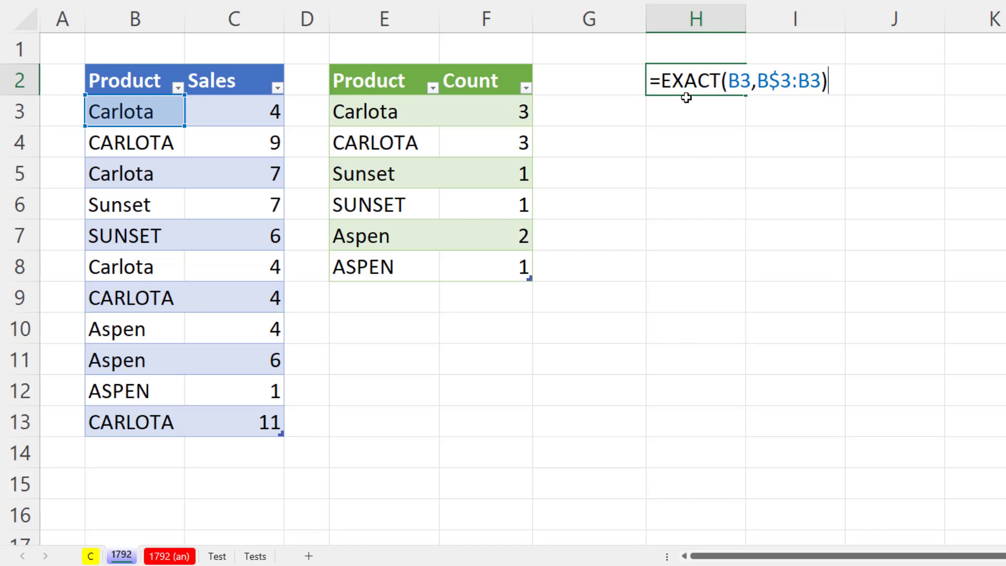
left_click(664, 80)
type("--")
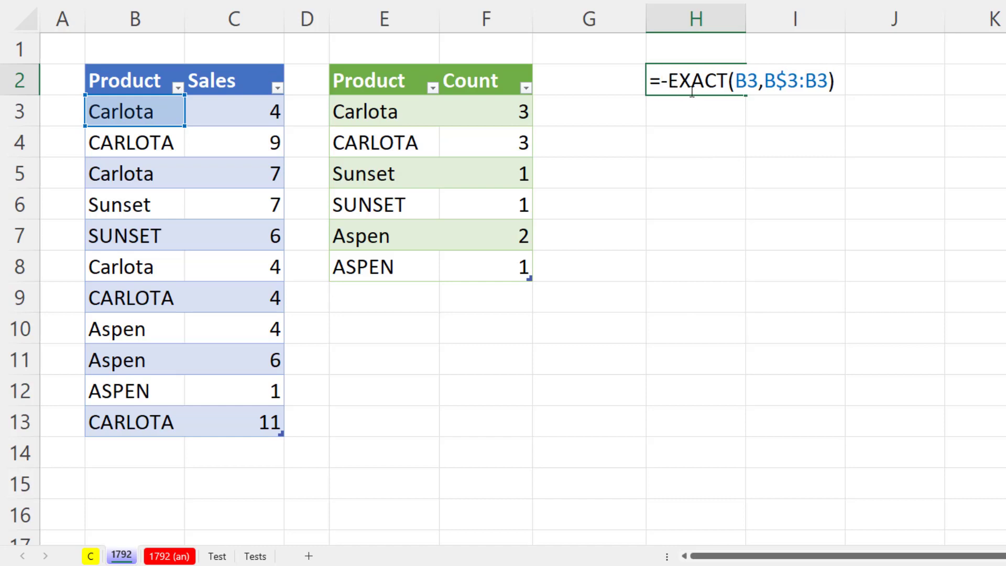
left_click(661, 80)
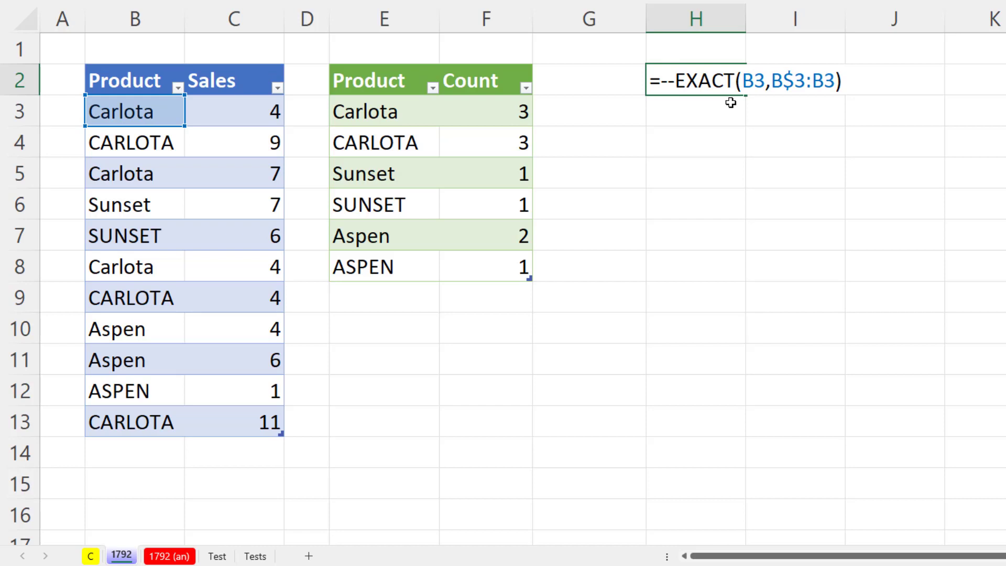
type("SUM")
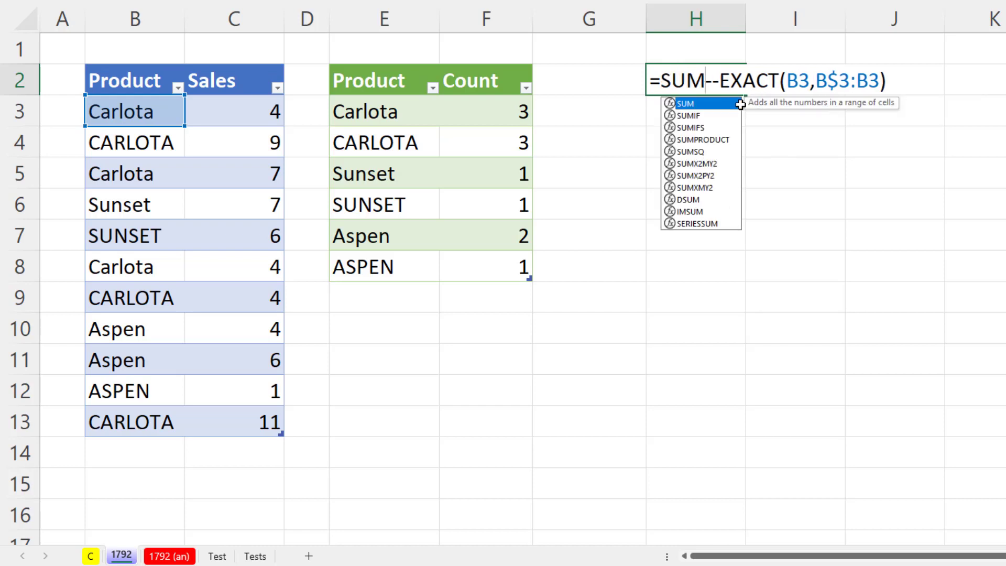
type("(")
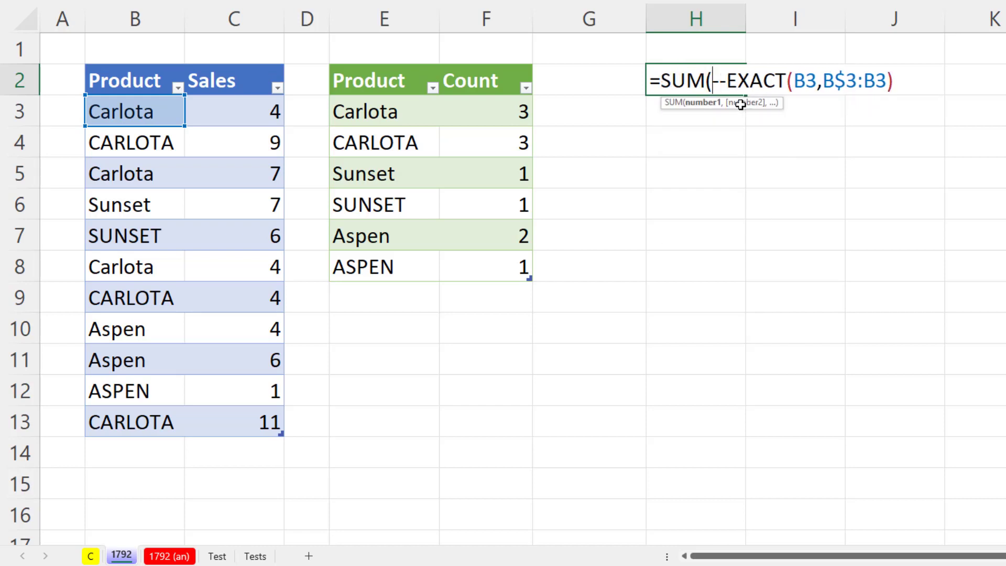
key("End")
type(")")
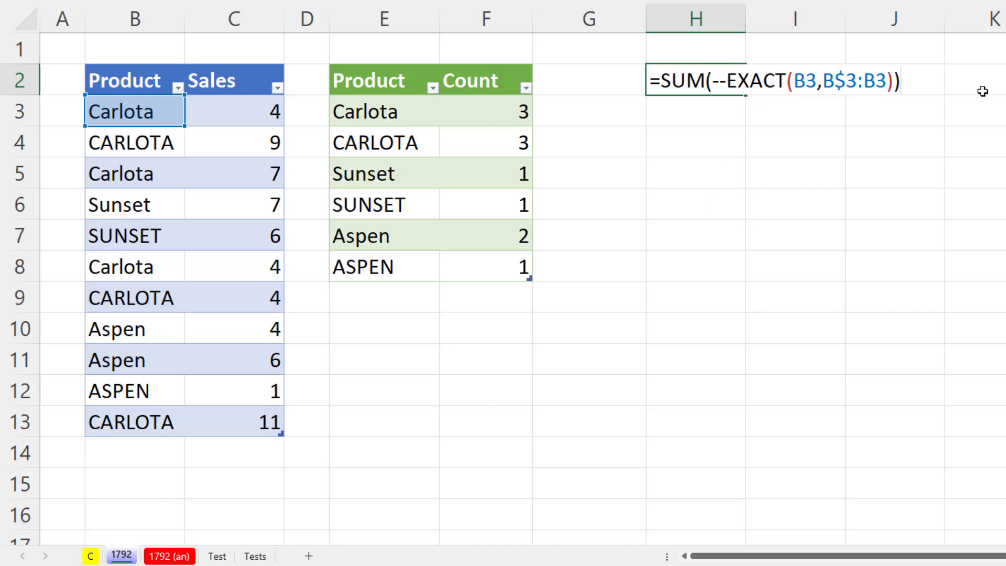
key("ctrl+Return")
Fill the H2 formula down to H13, then F9-evaluate H4's EXACT comparison without saving changes
left_click_drag(745, 95, 751, 321)
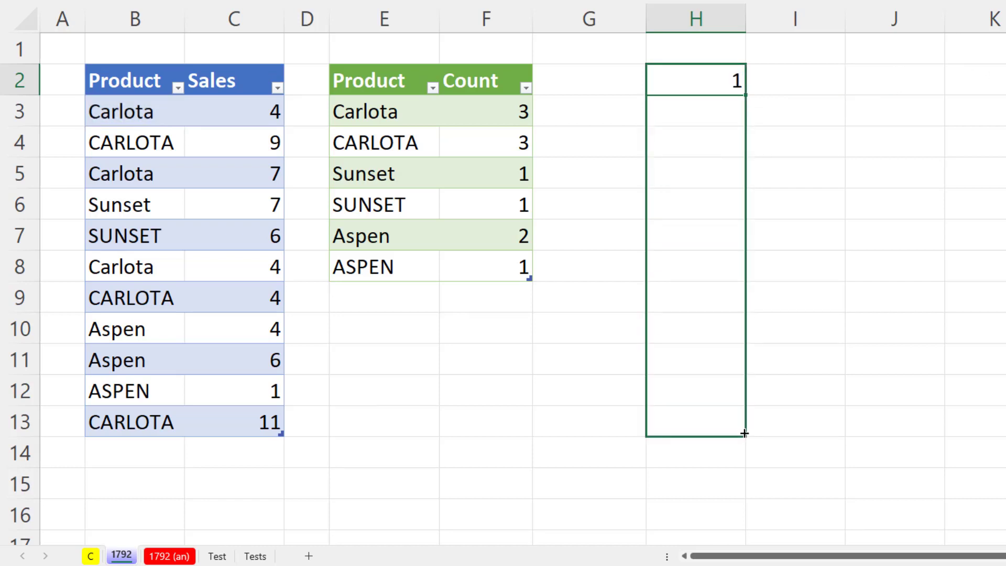
left_click_drag(744, 433, 743, 433)
left_click(719, 140)
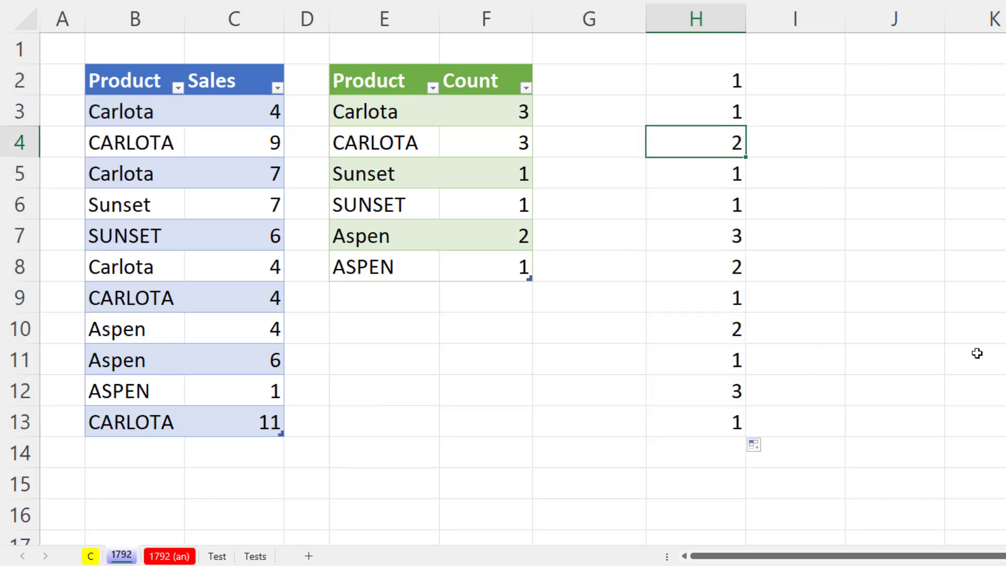
key("F2")
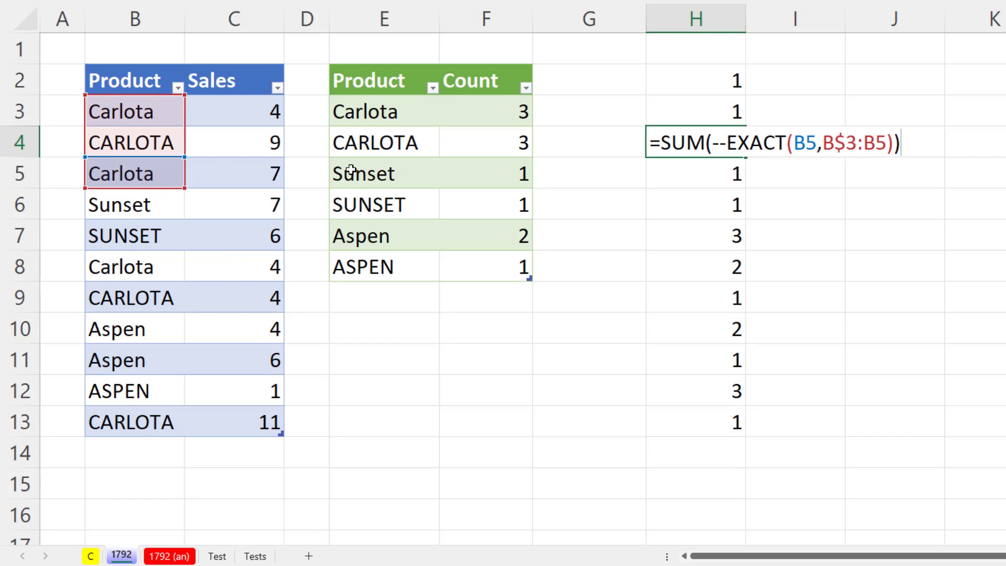
left_click(729, 151)
left_click(706, 169)
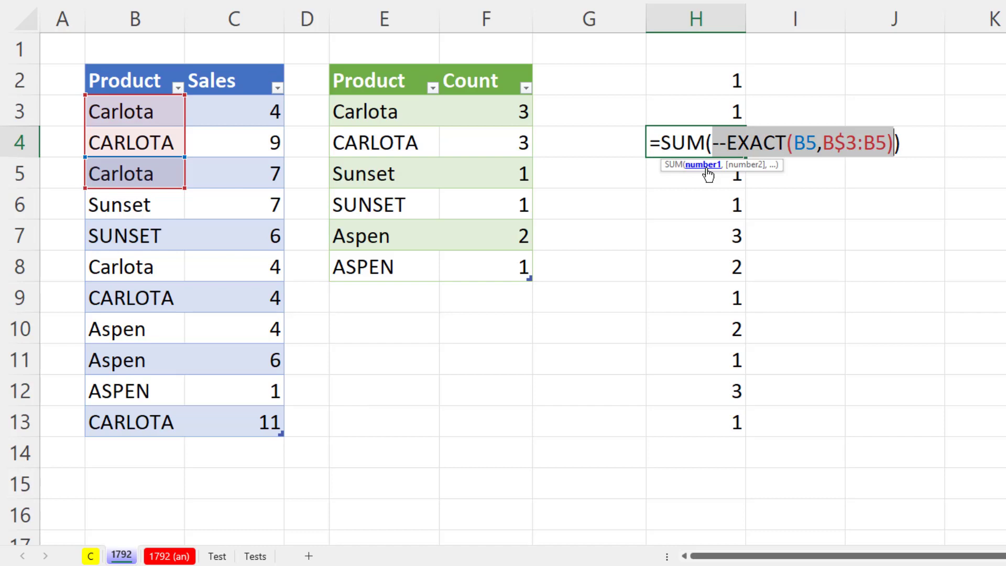
left_click_drag(714, 148, 893, 152)
key("F9")
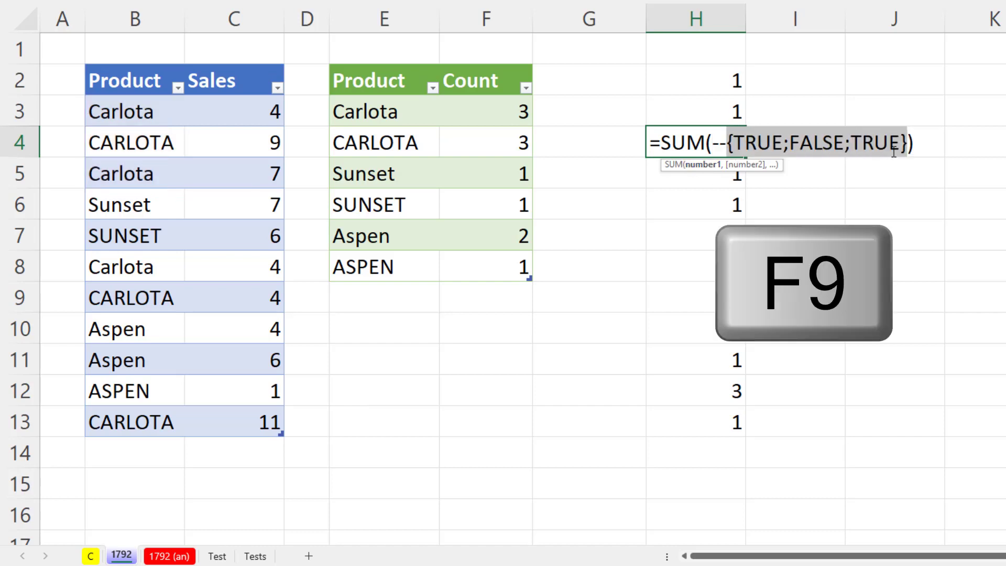
left_click(706, 168)
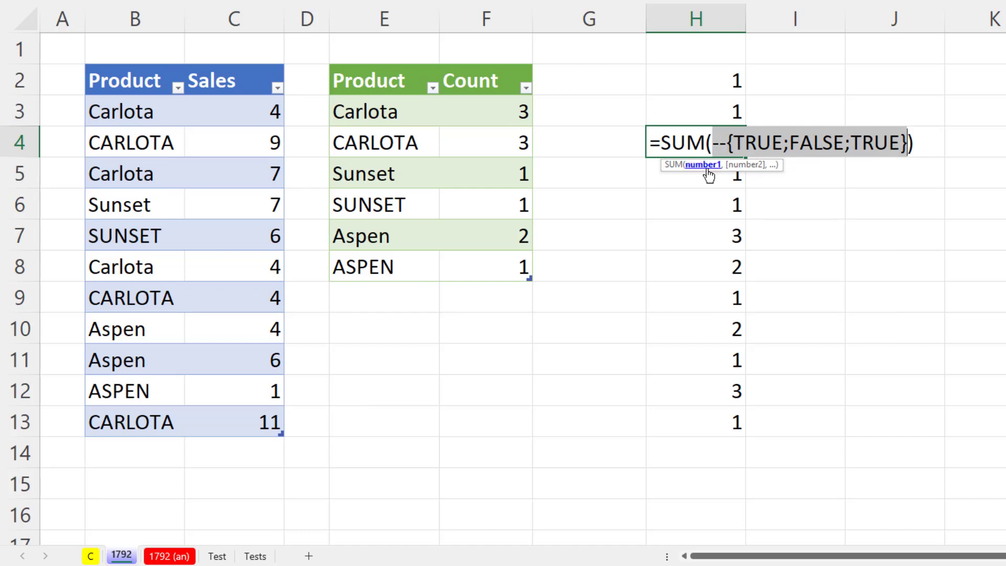
key("F9")
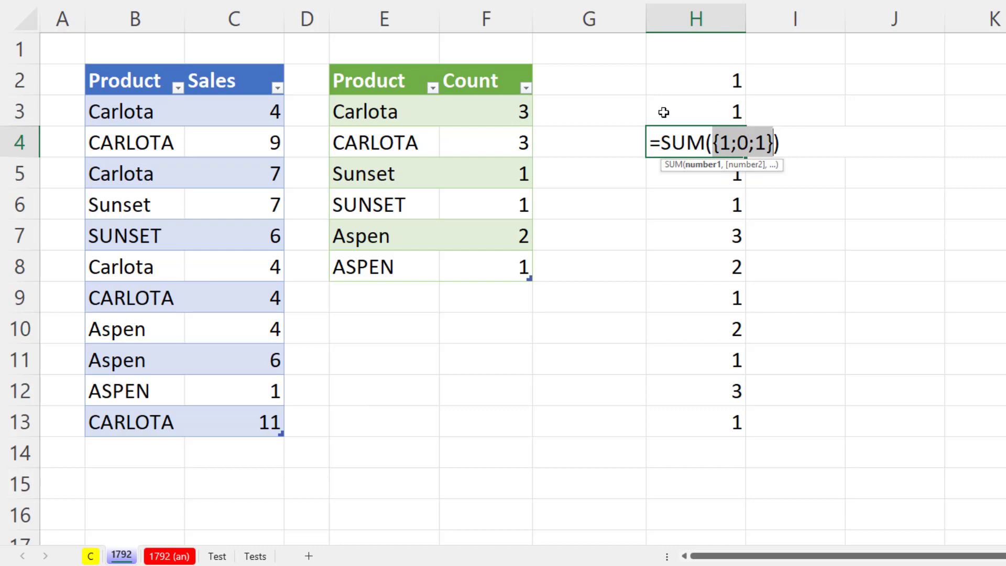
key("Escape")
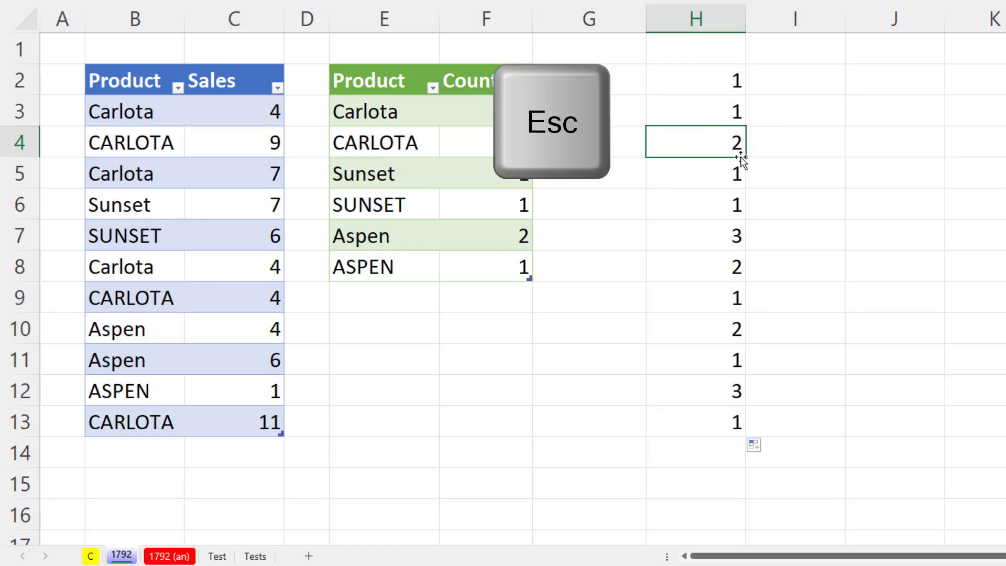
left_click(722, 170)
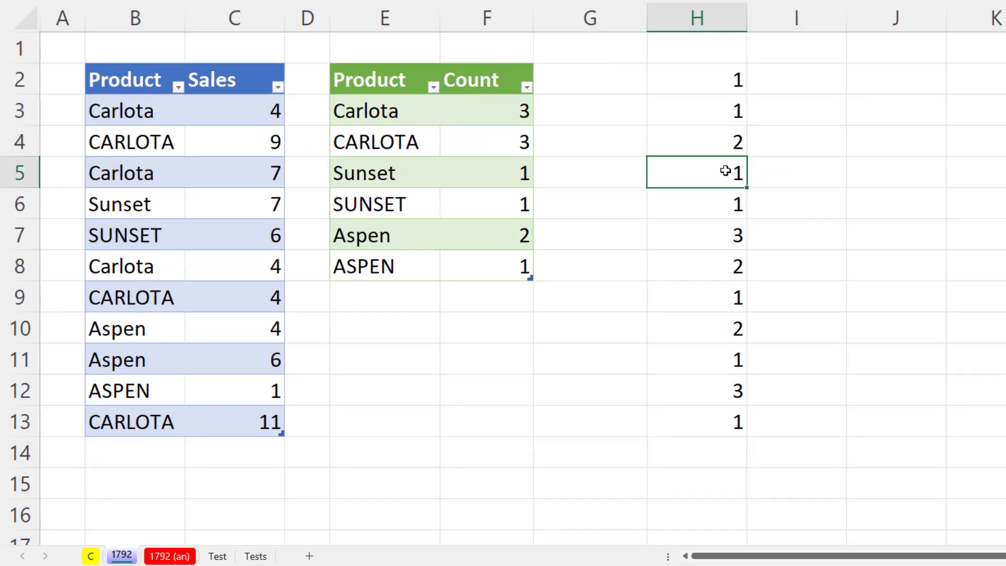
double_click(715, 171)
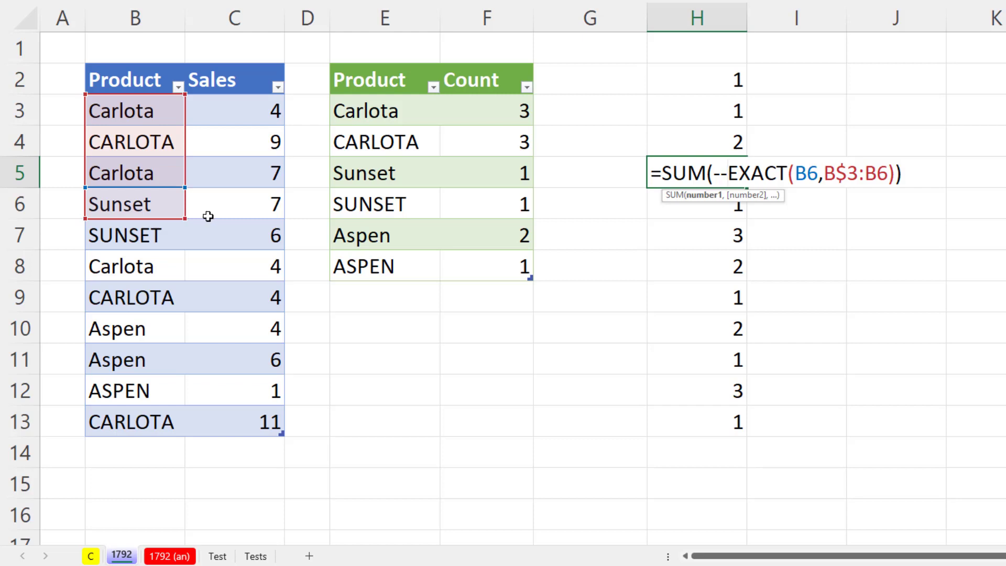
key("ctrl+Return")
left_click(809, 82)
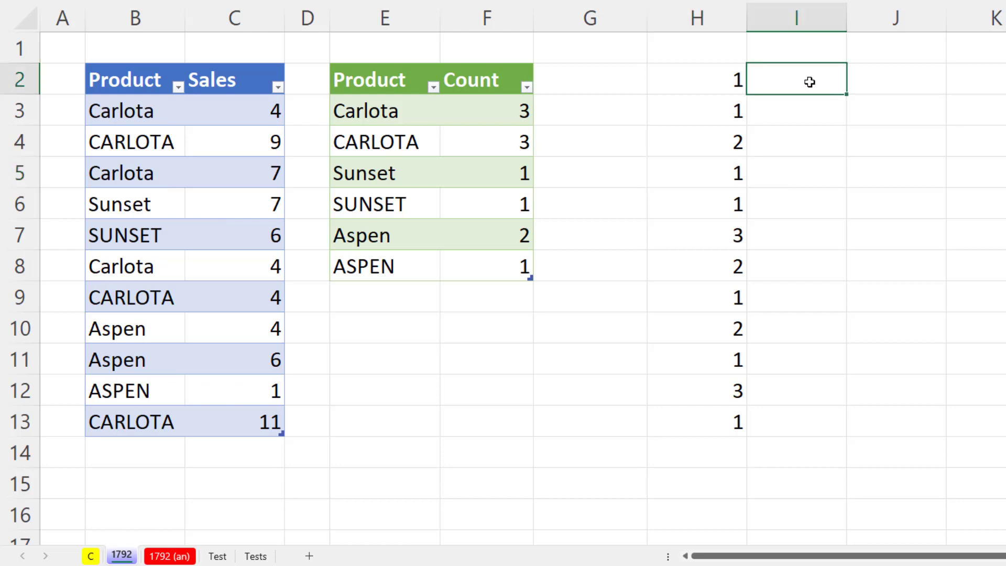
Start I2 with =BYROW(fProd[Product],LAMBDA( using the Product column as the array
type("=byr")
key("Tab")
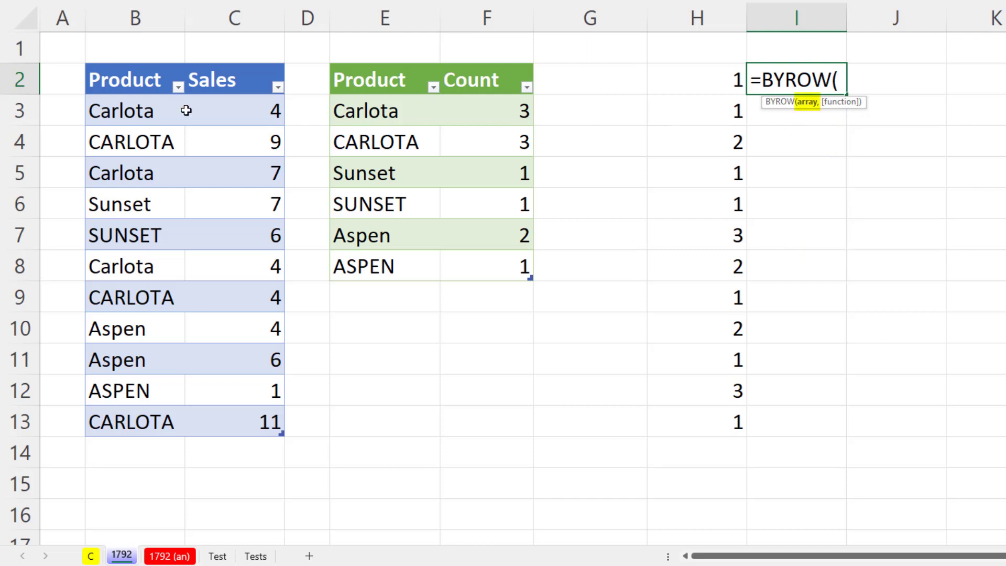
left_click_drag(163, 109, 162, 436)
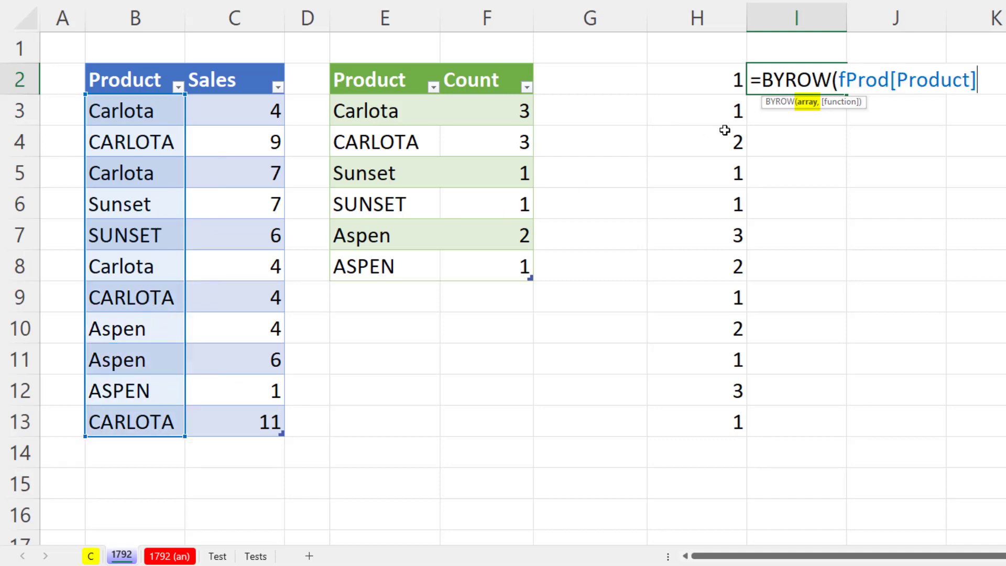
type(",")
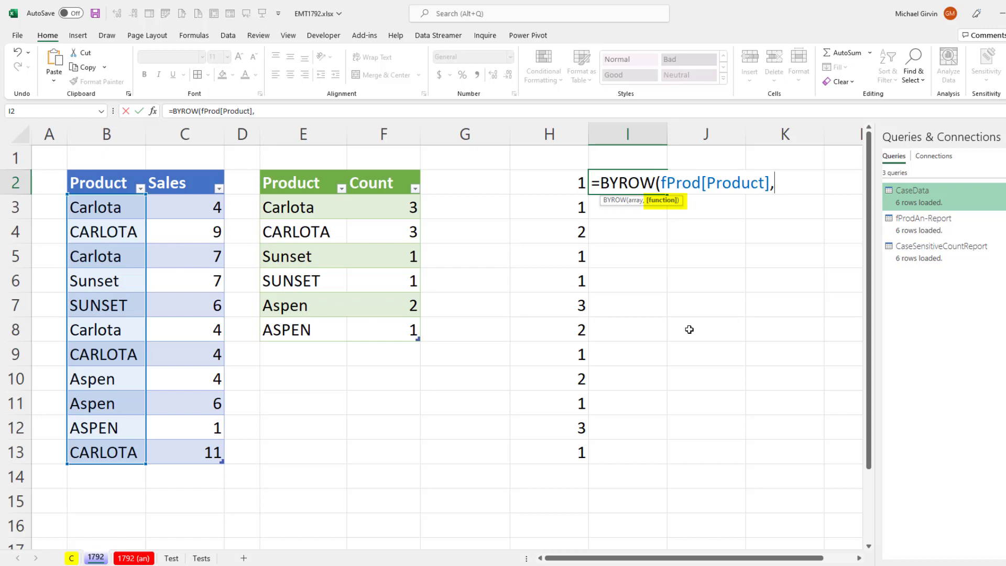
type("lam")
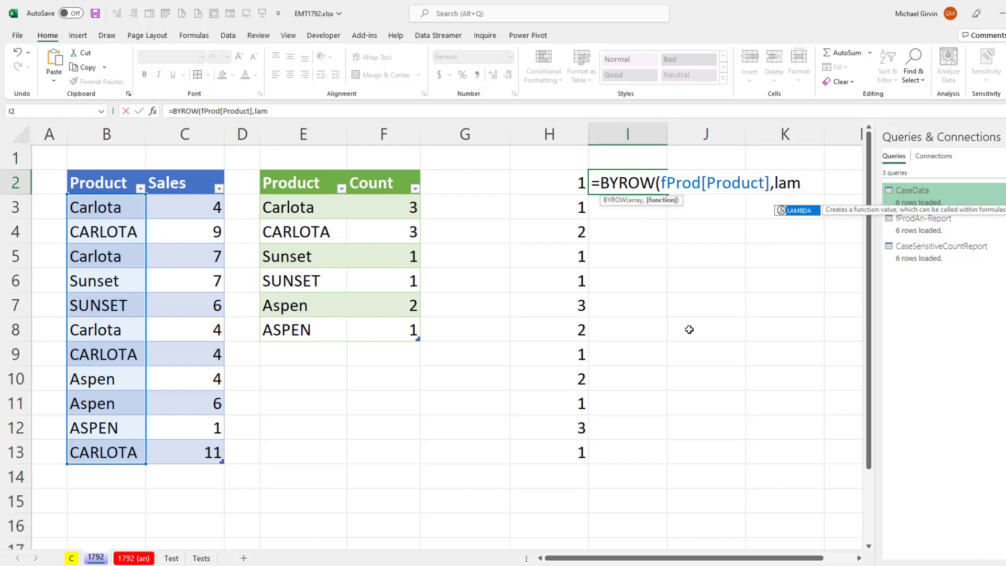
key("Tab")
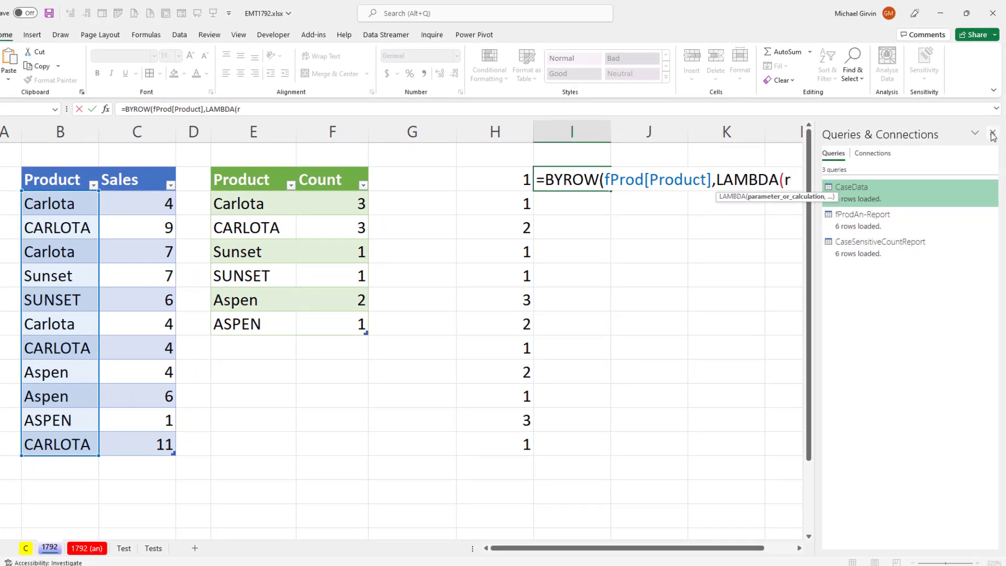
Continue the LAMBDA with r,SUM(--EXACT(r, for the case-sensitive comparison
type(",")
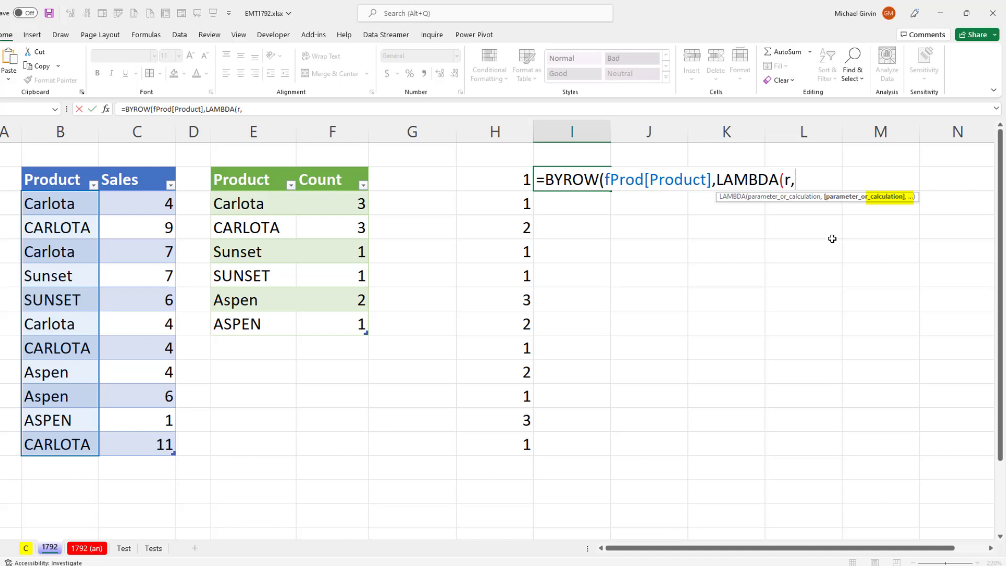
type("su")
key("Tab")
type("--")
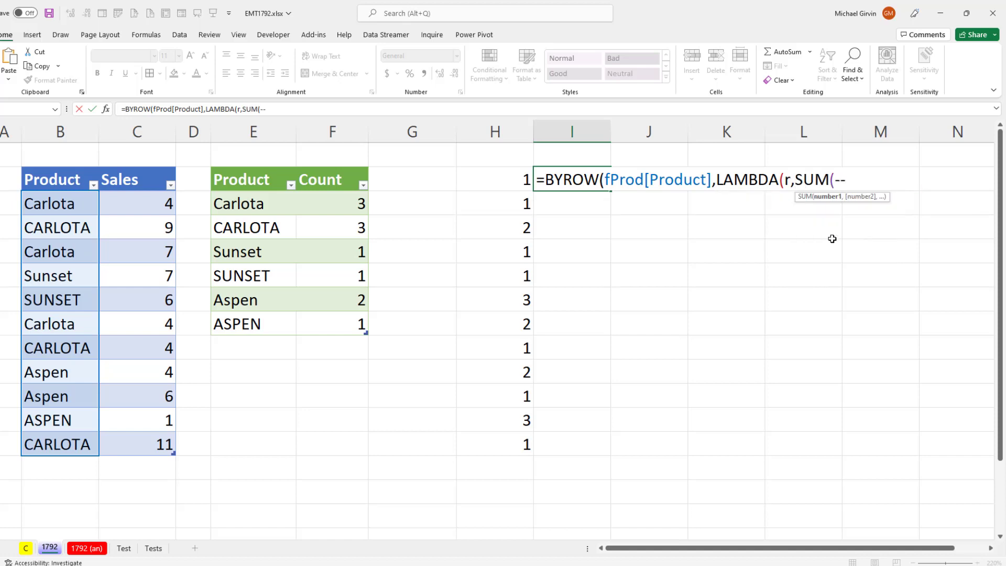
type("ex")
key("Tab")
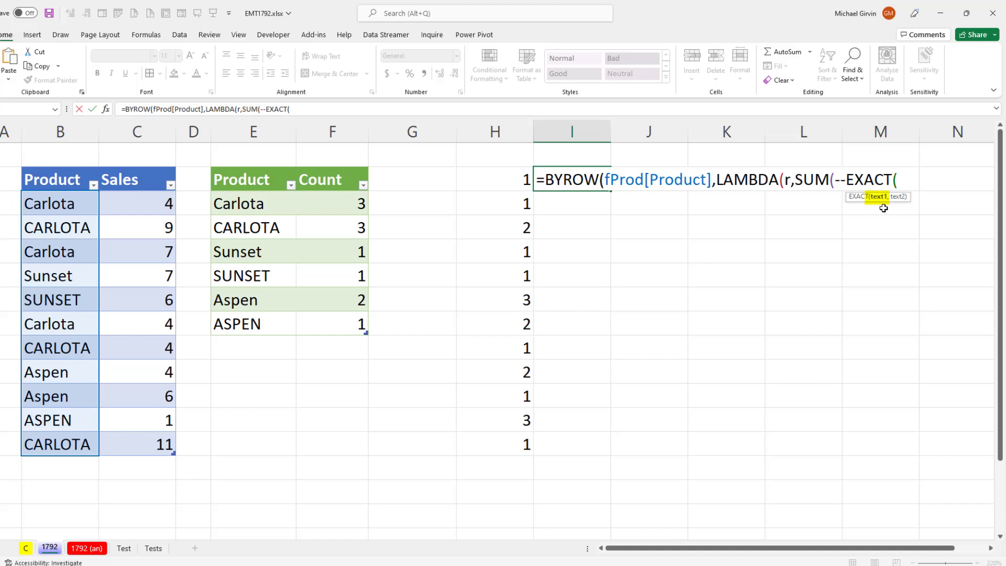
type("r")
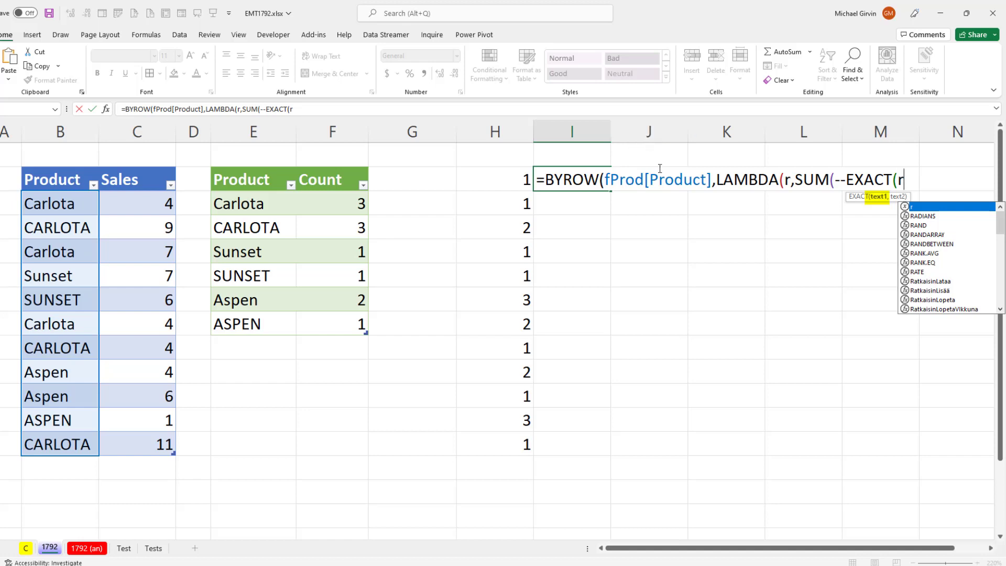
type(",")
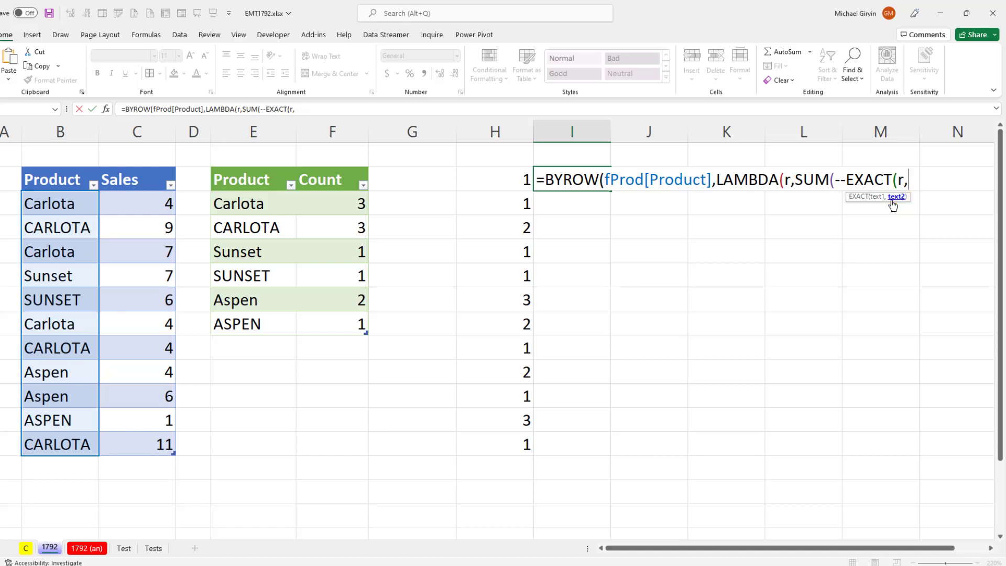
Add INDEX(fProd[Product],1):r as EXACT's expanding range from the first product to r
type("in")
key("Tab")
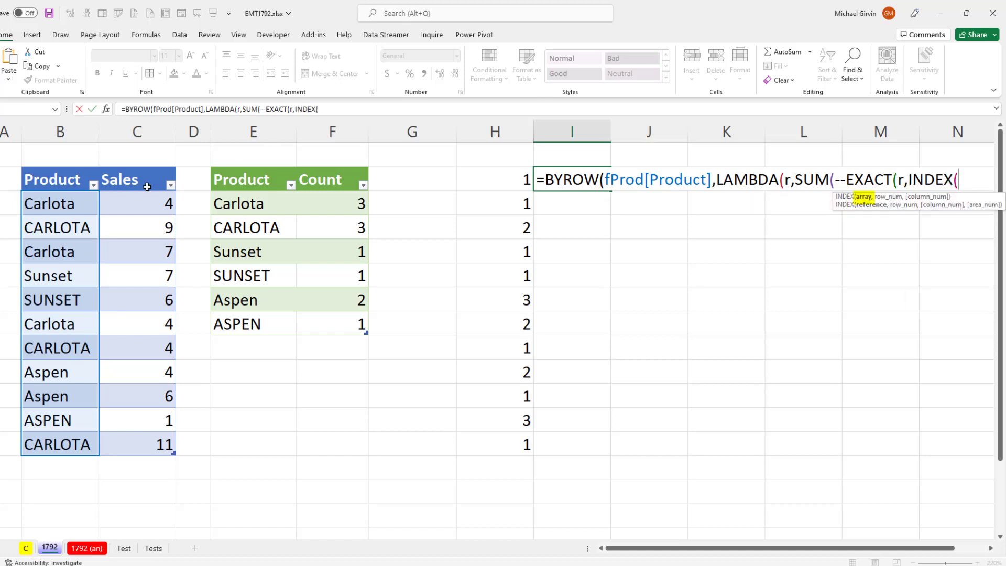
left_click(70, 177)
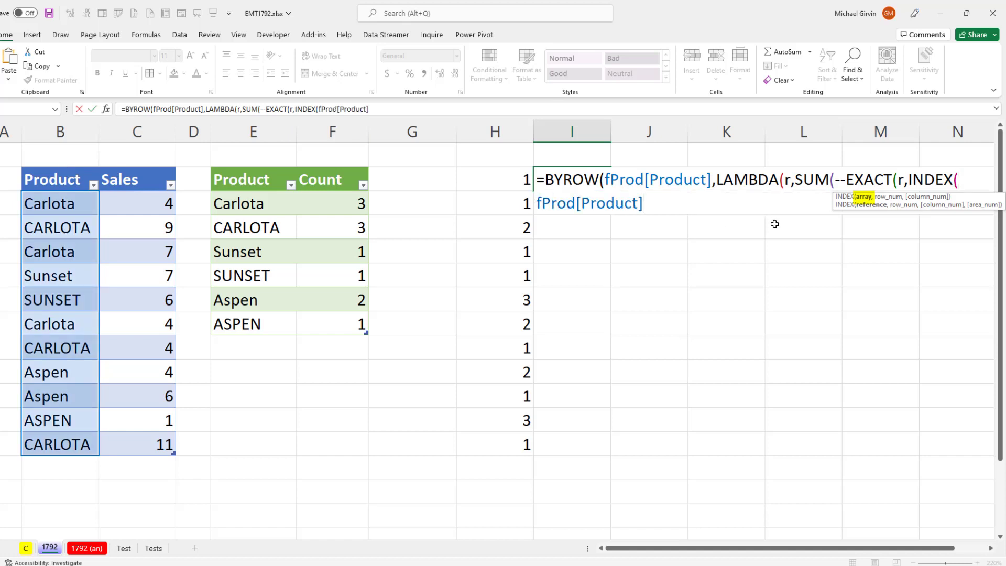
left_click_drag(837, 208, 574, 240)
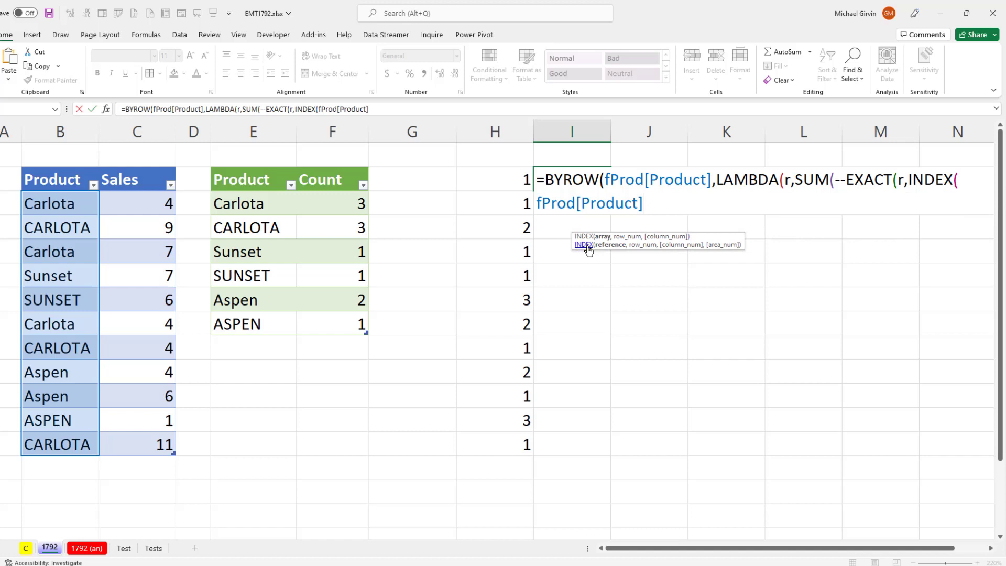
type(",1):")
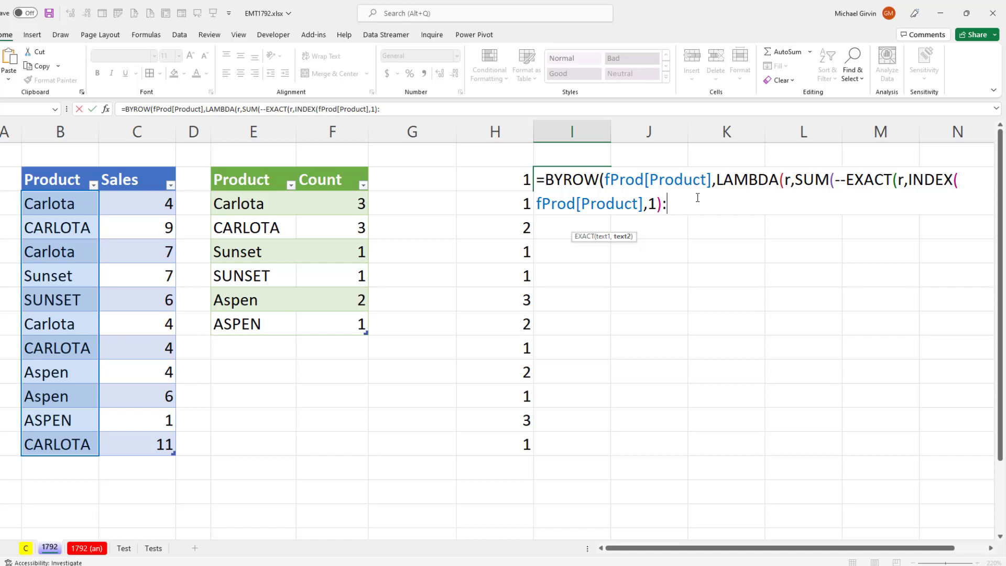
type("r")
mouse_move(630, 236)
left_mouse_down()
mouse_move(910, 223)
mouse_move(643, 231)
left_mouse_up()
Close the BYROW formula with )))) and commit it so counts spill down column I
left_click(642, 234)
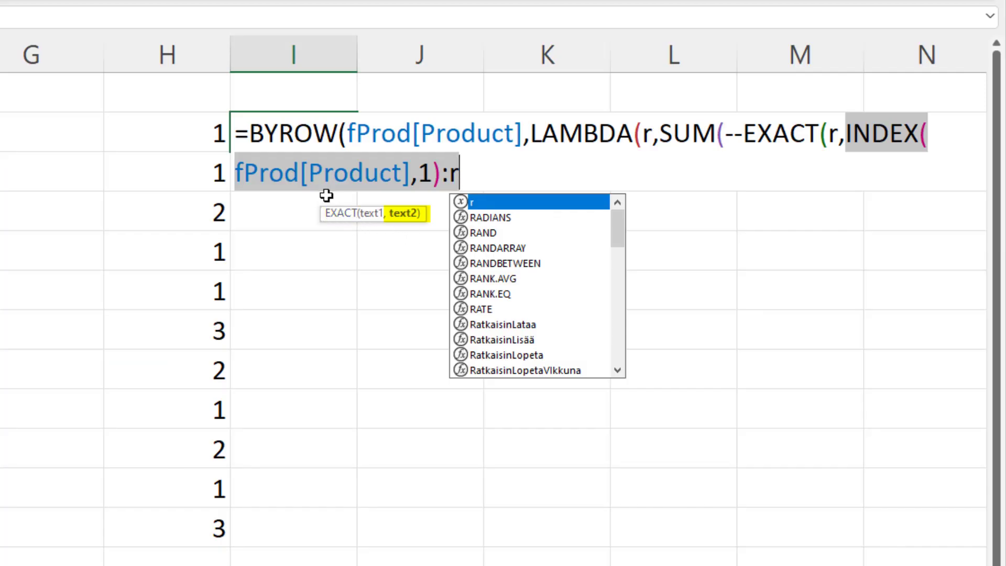
left_click(464, 171)
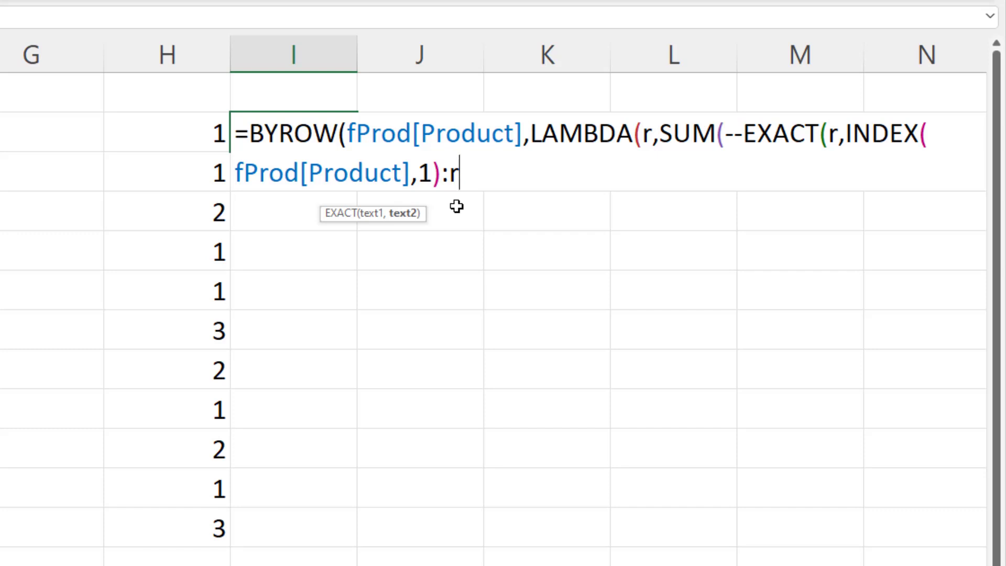
type(")")
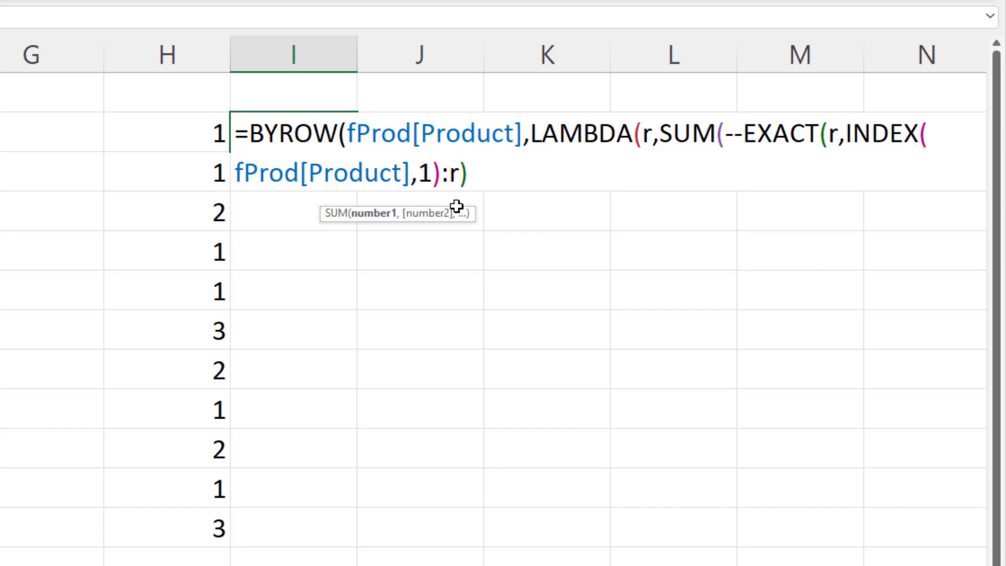
type("))")
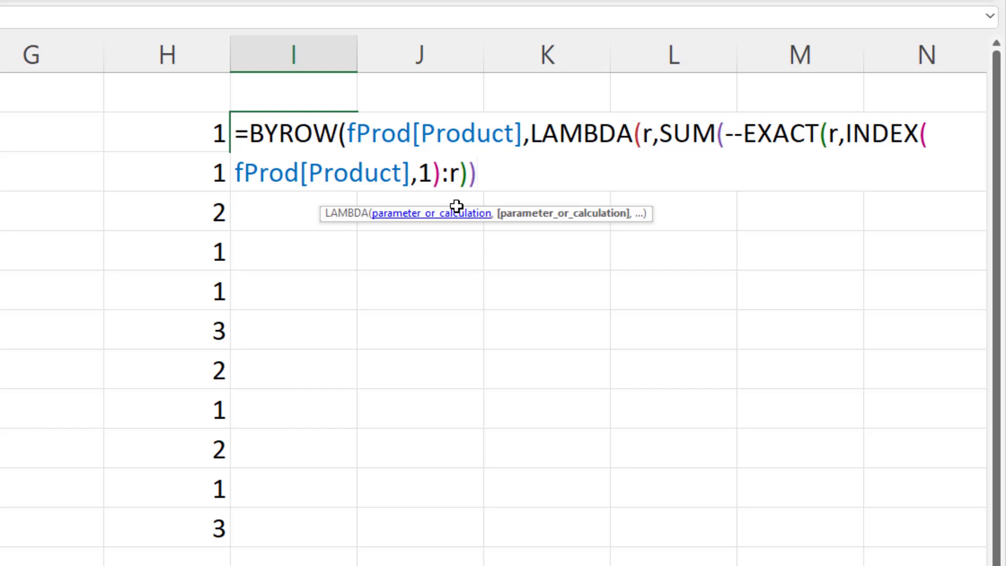
type(")")
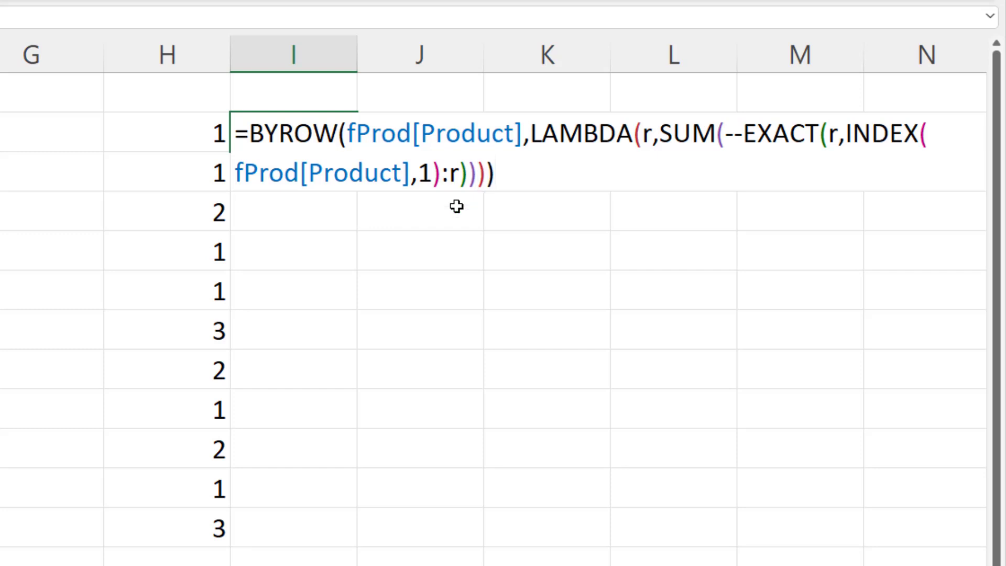
key("Return")
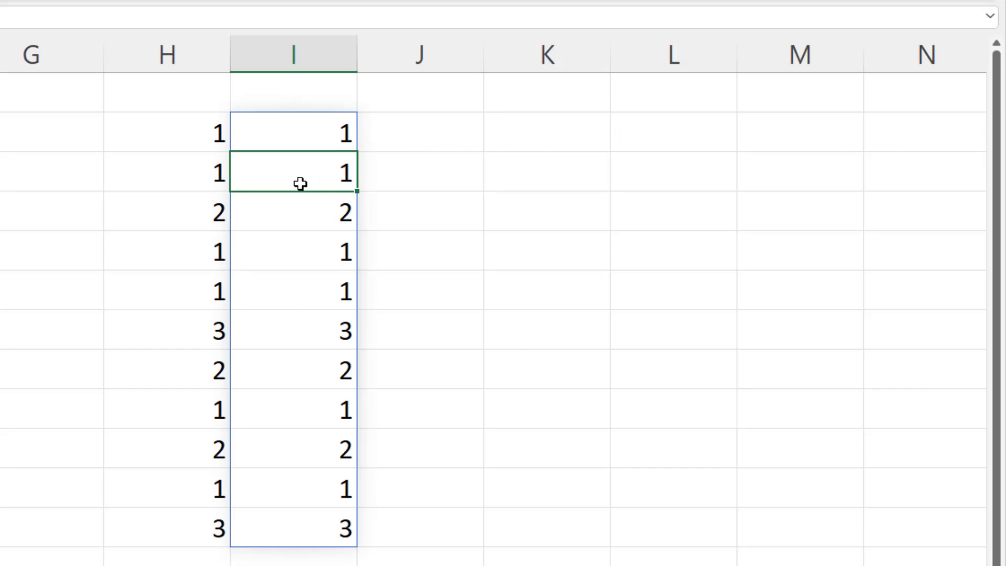
Compare H3's formula with the BYROW result, then reopen the I3 formula for editing
left_click(178, 130)
double_click(178, 130)
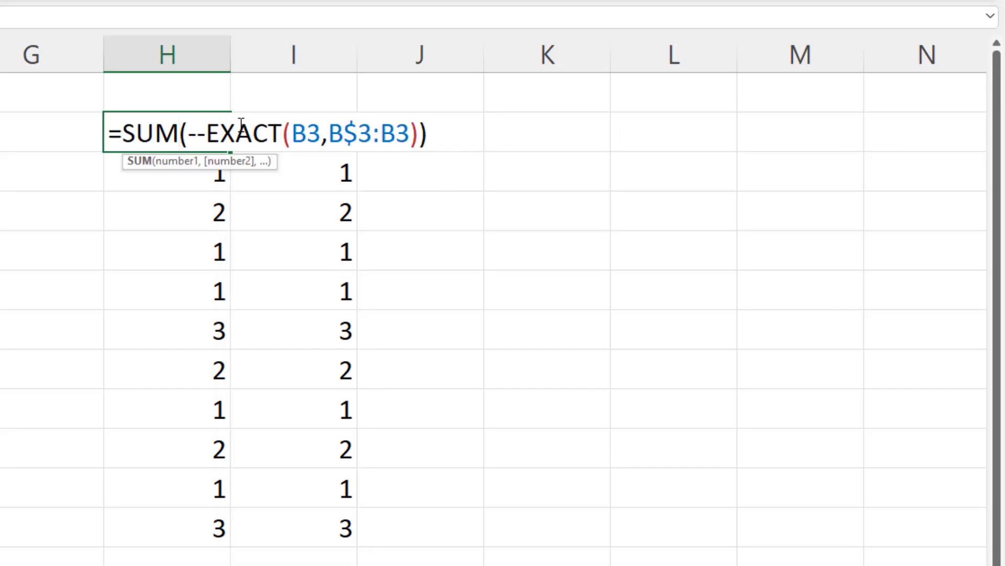
key("Escape")
double_click(293, 133)
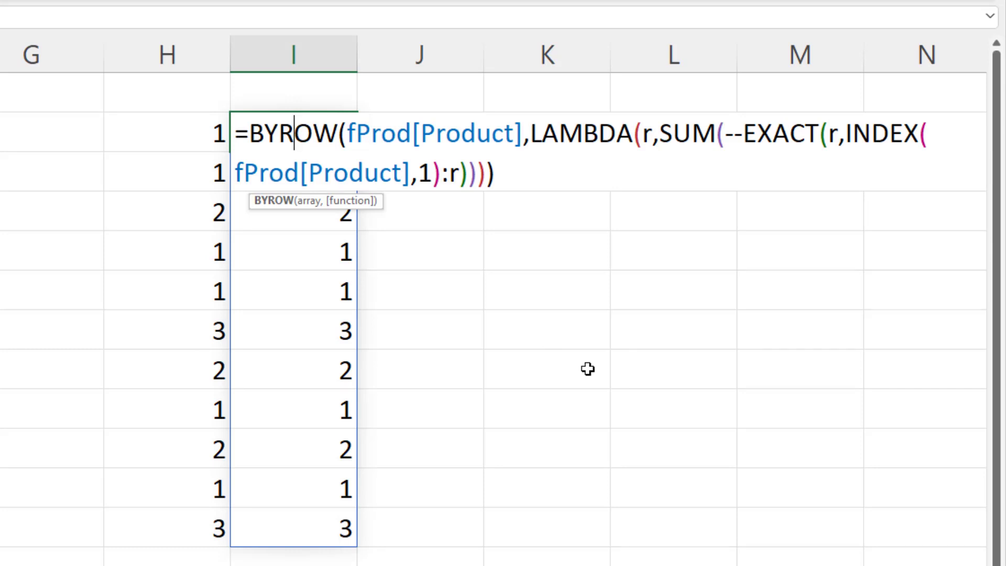
key("End")
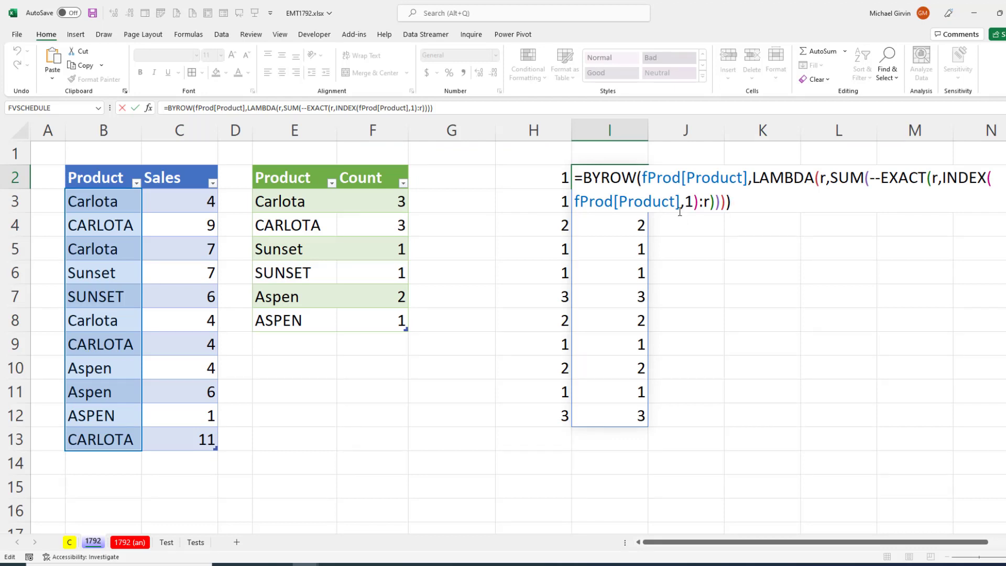
Wrap the formula in LET, defining p as the fProd[Product] column on its own line
left_click(584, 181)
type("let")
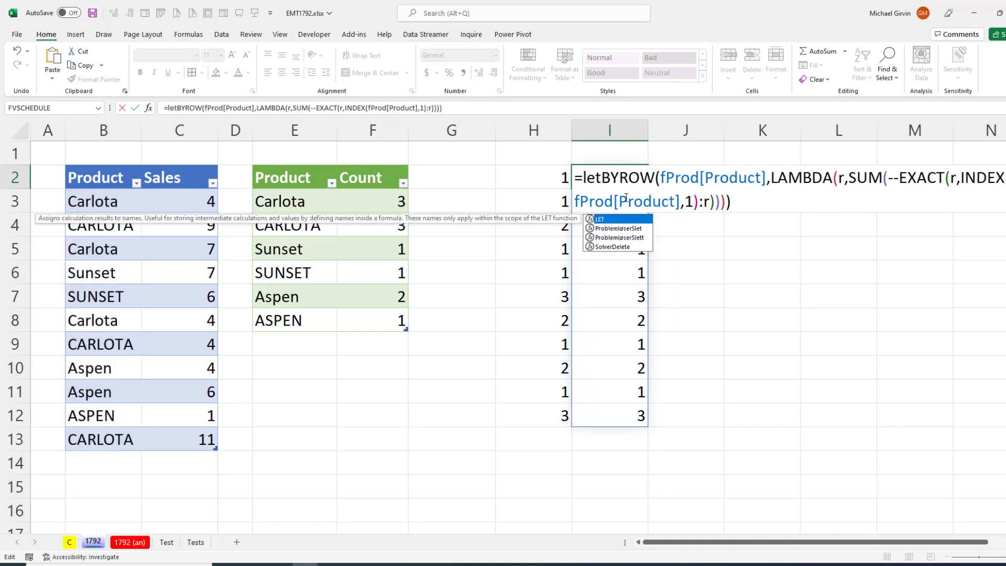
key("Tab")
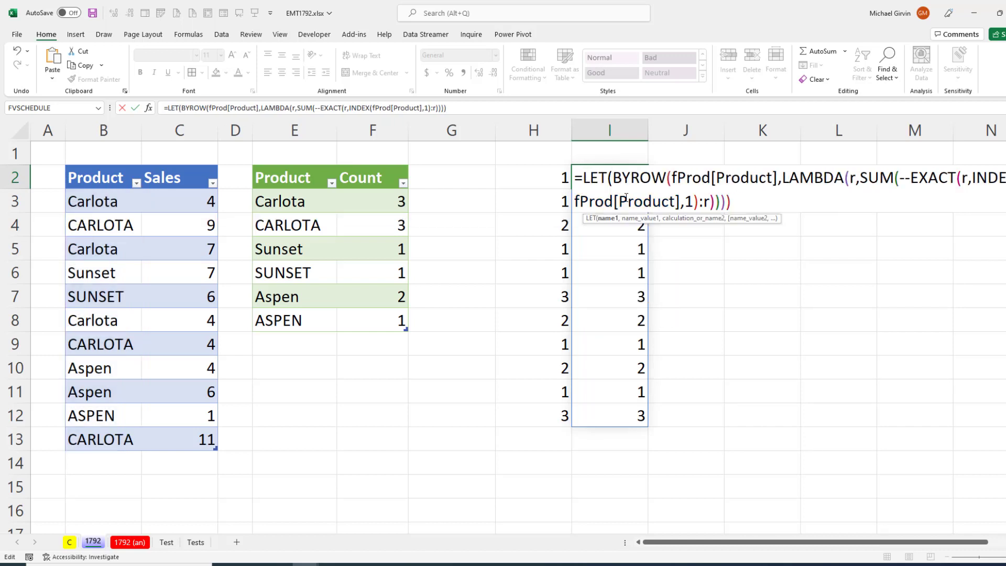
key("alt+Return")
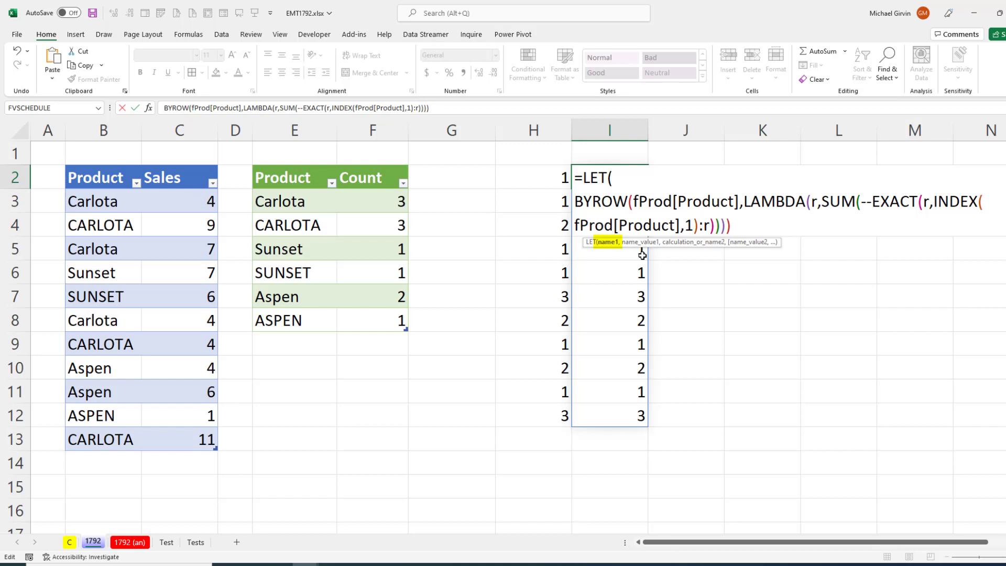
type("p,")
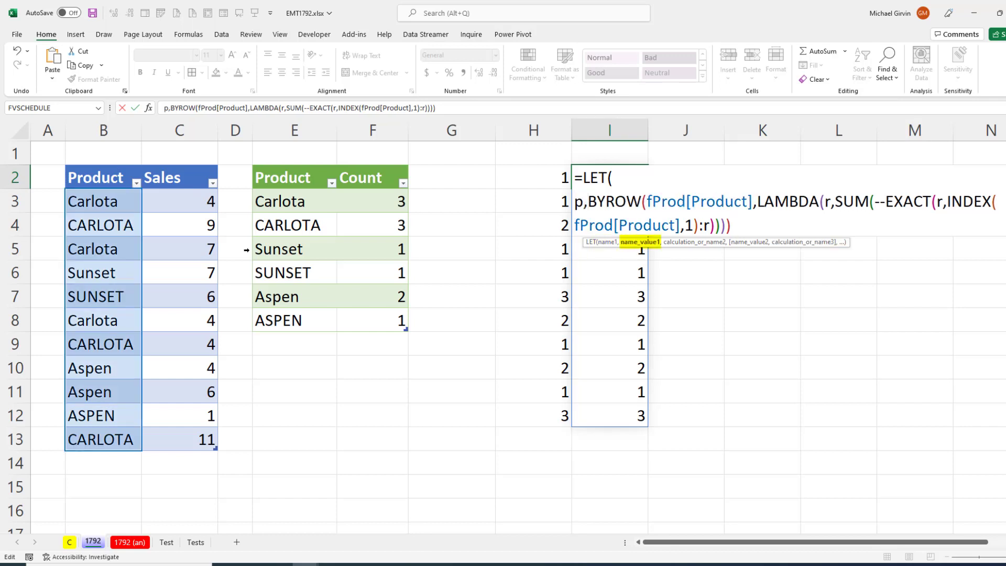
left_click_drag(101, 202, 100, 439)
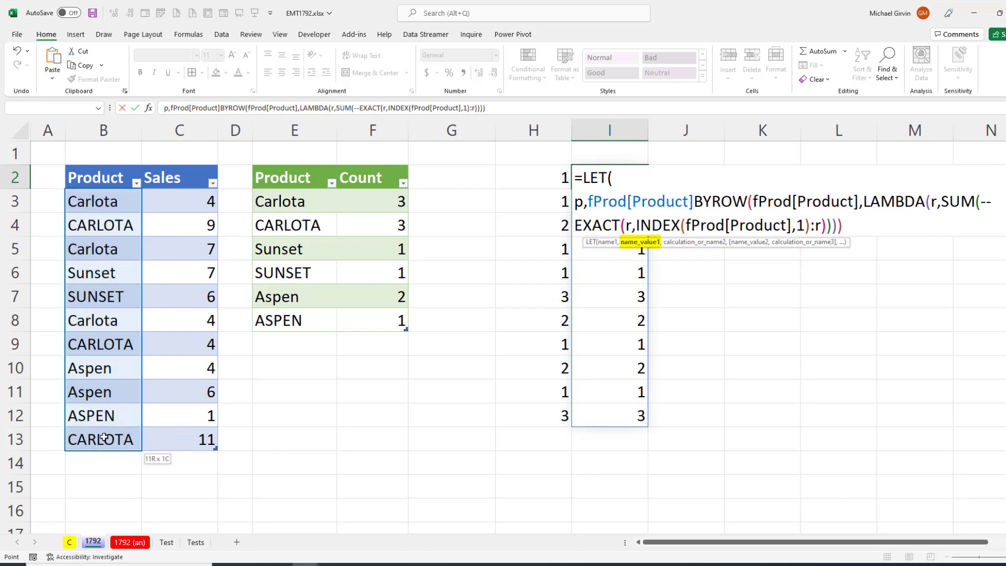
type(",")
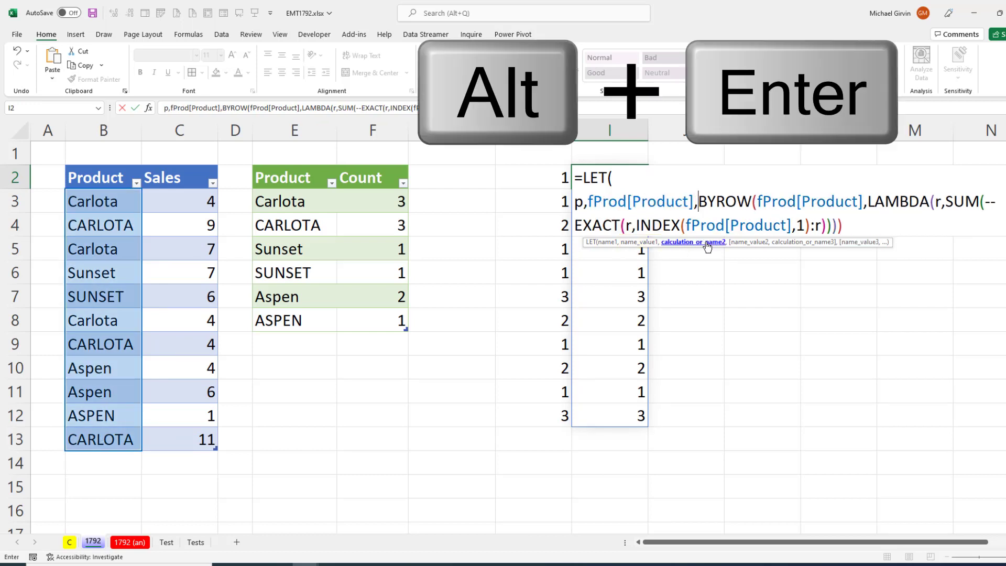
Name the BYROW calculation f on a new line and change its array argument to p
key("alt+Return")
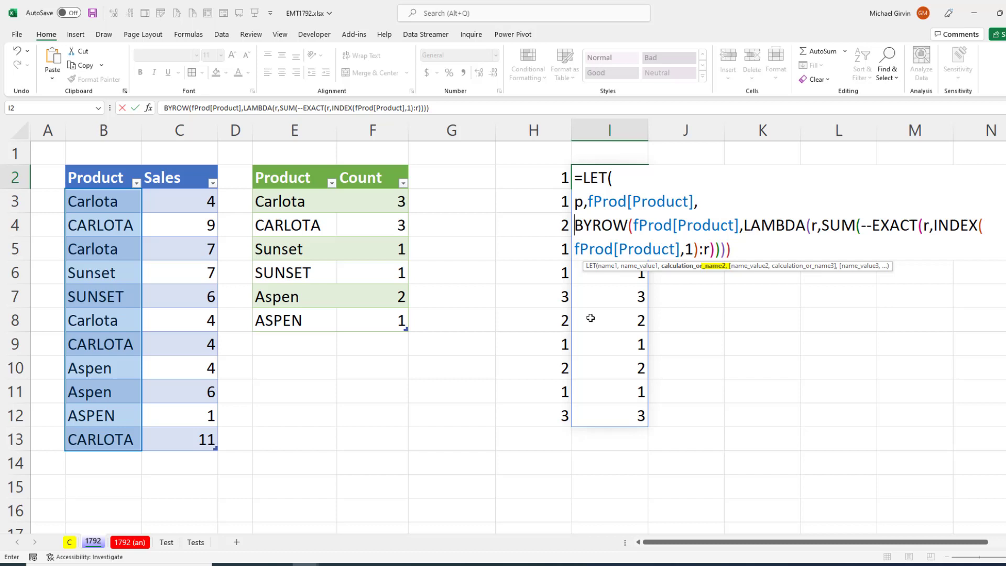
type("f")
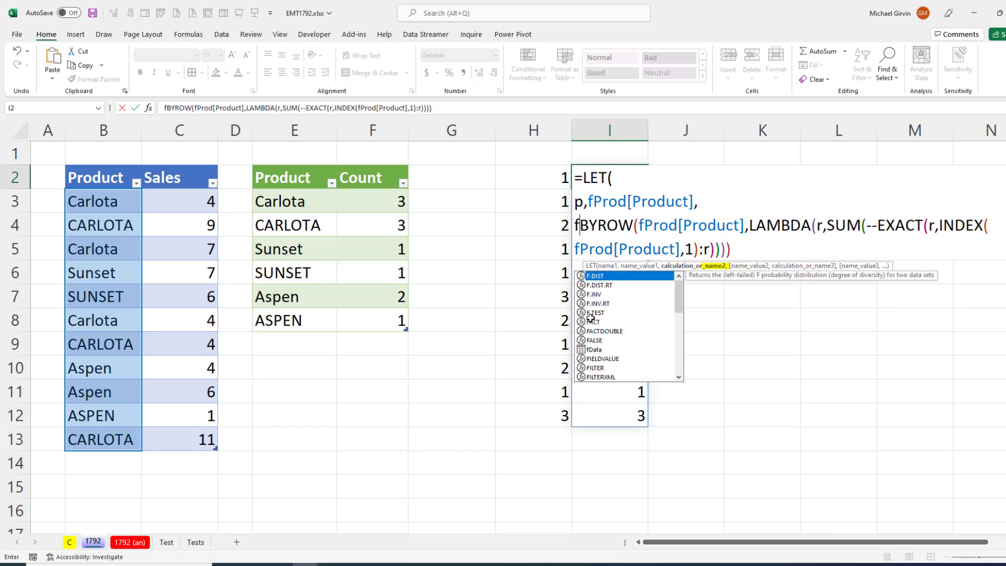
type(",")
key("Left")
key("shift+Left")
key("shift+Left")
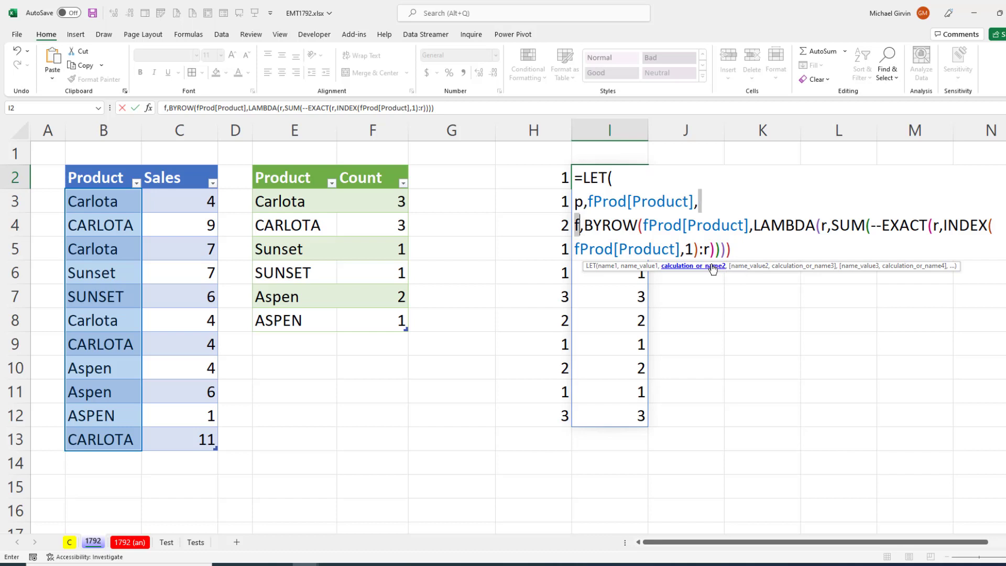
left_click(748, 266)
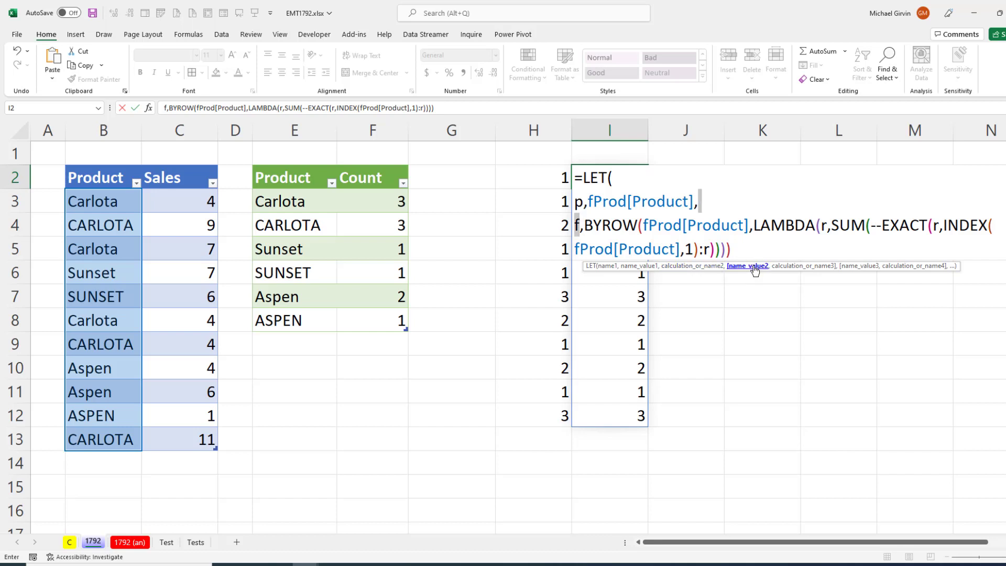
left_click(664, 227)
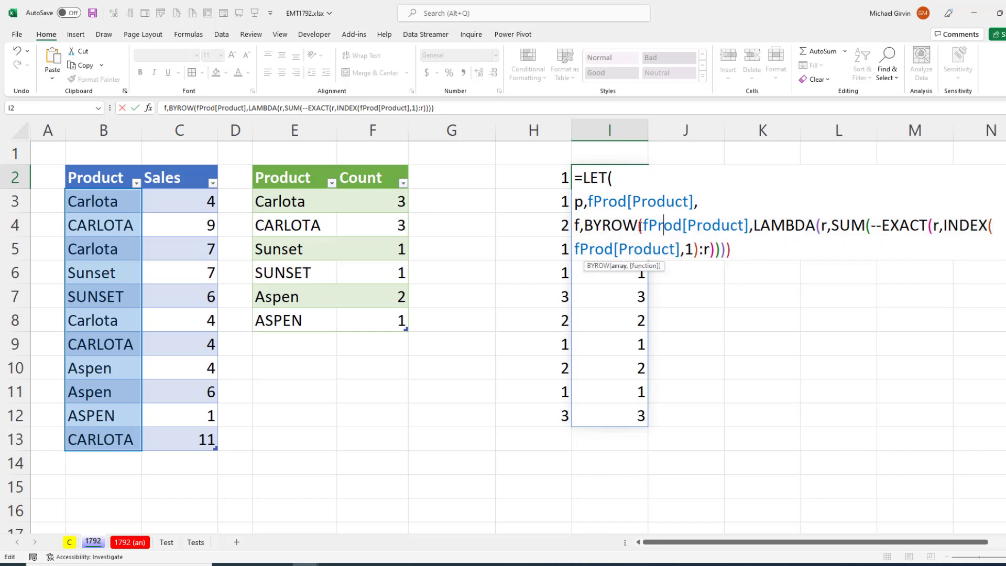
left_click(618, 267)
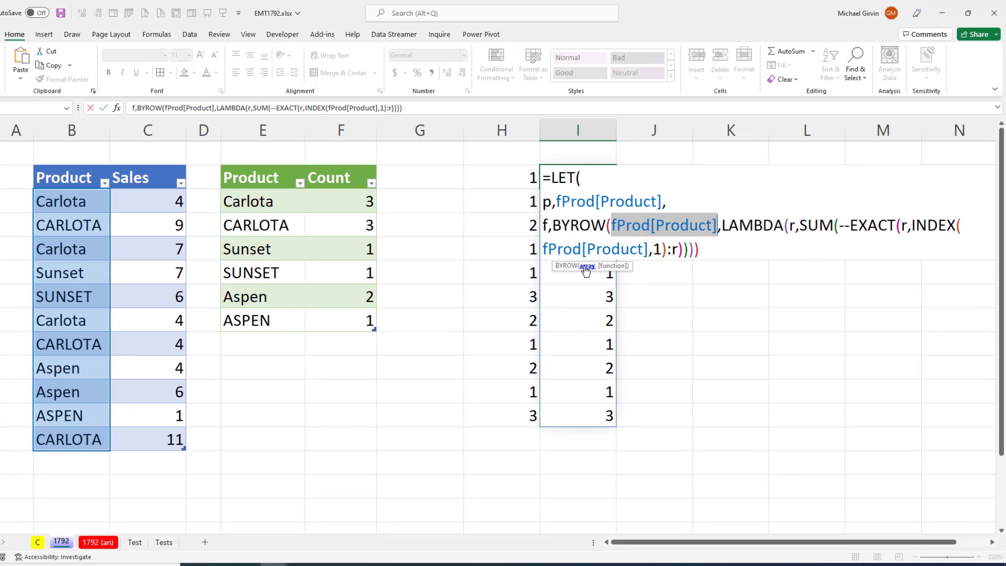
type("p")
left_click(882, 226)
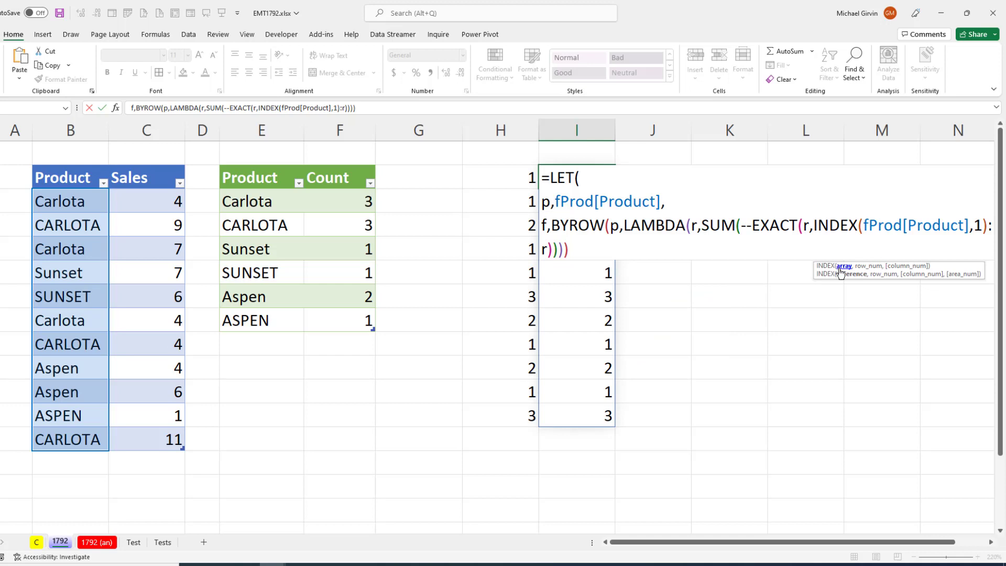
left_click(841, 267)
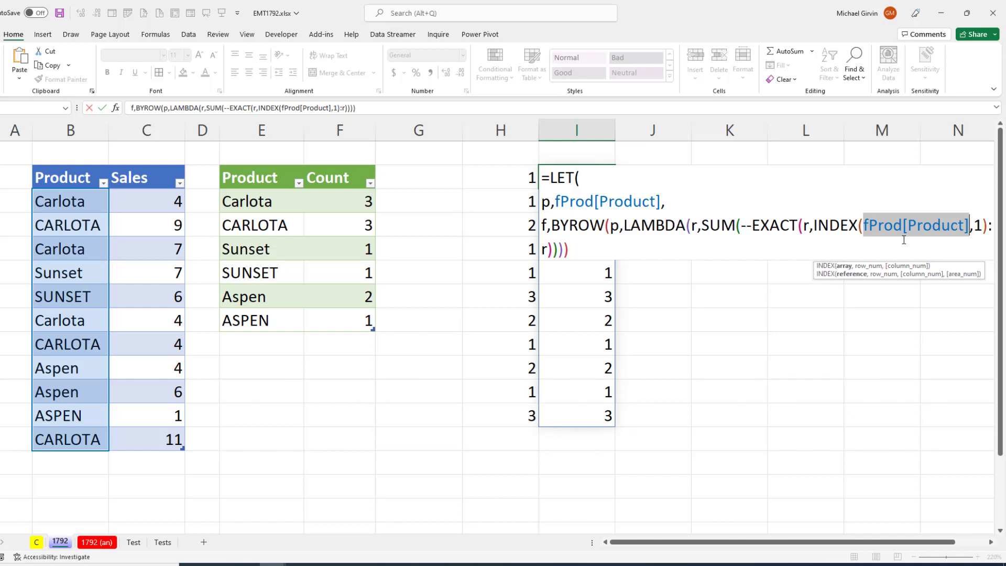
left_click(605, 253)
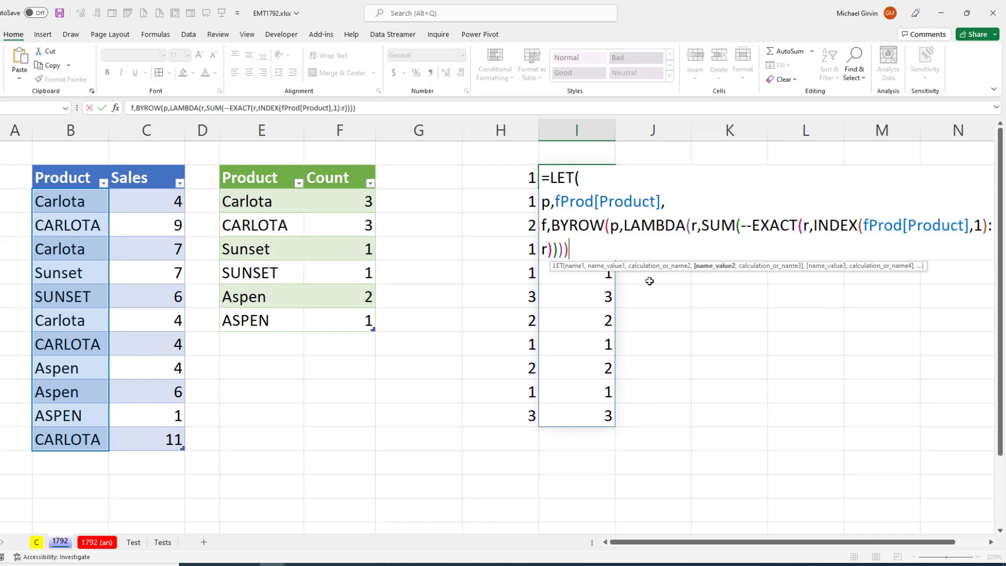
Add a new LET name c defined by a copy of the BYROW calculation
type(",")
key("alt+Return")
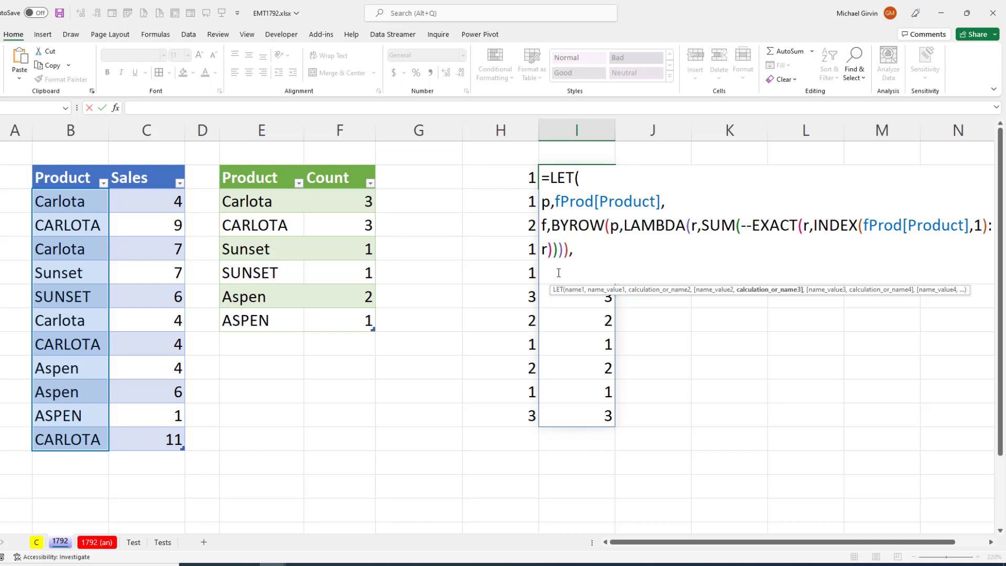
type("c")
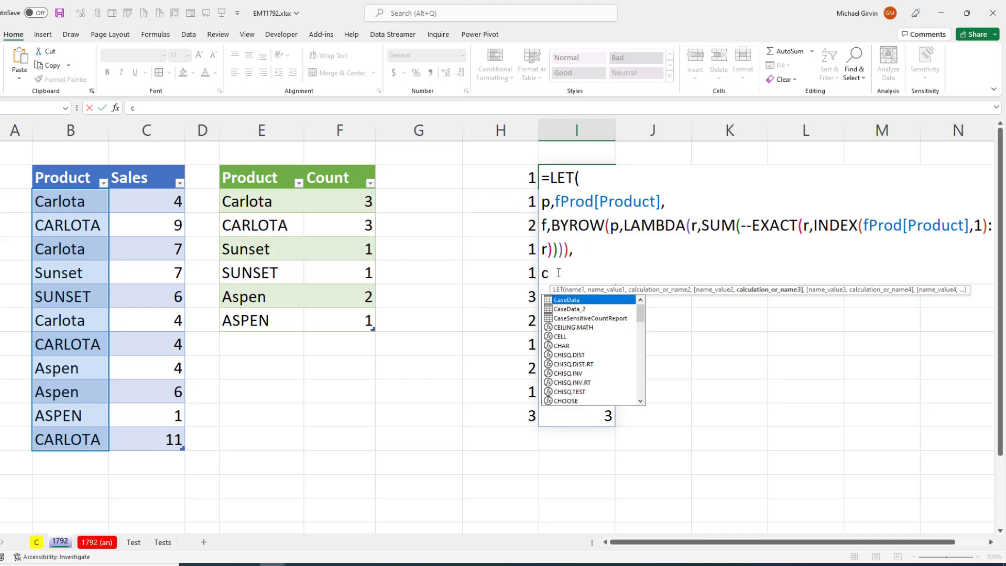
type(",")
left_click_drag(550, 225, 570, 251)
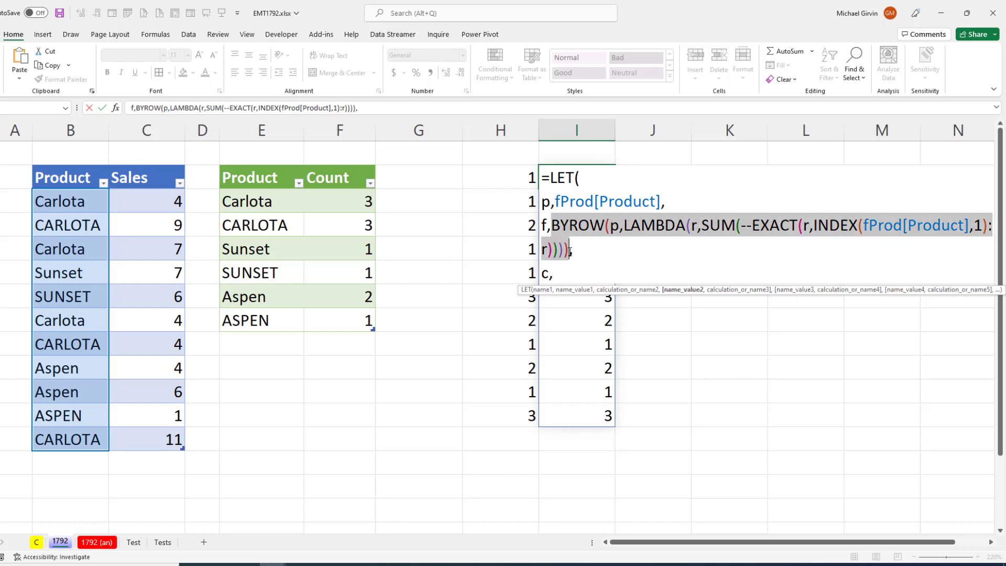
key("ctrl+c")
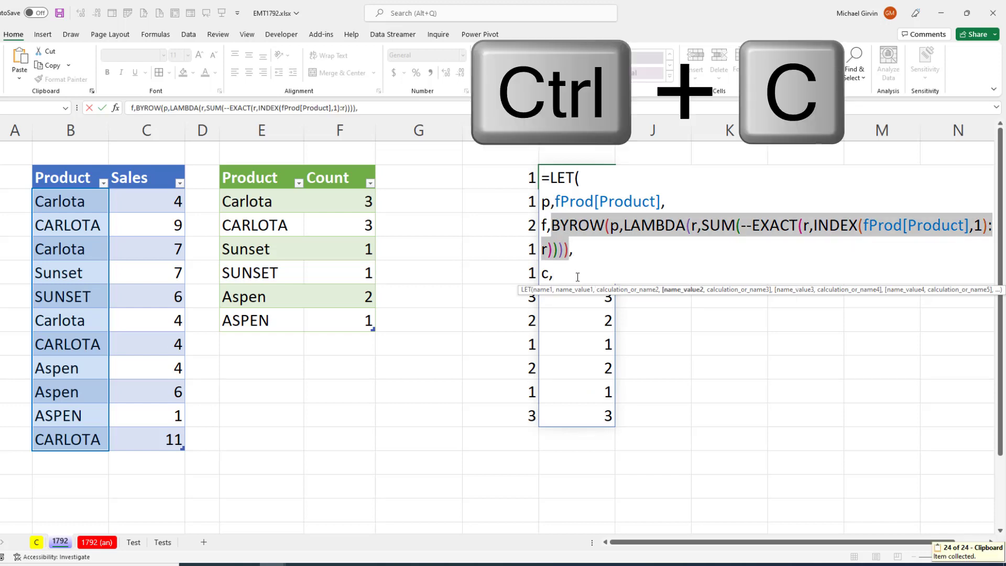
left_click(577, 277)
key("ctrl+v")
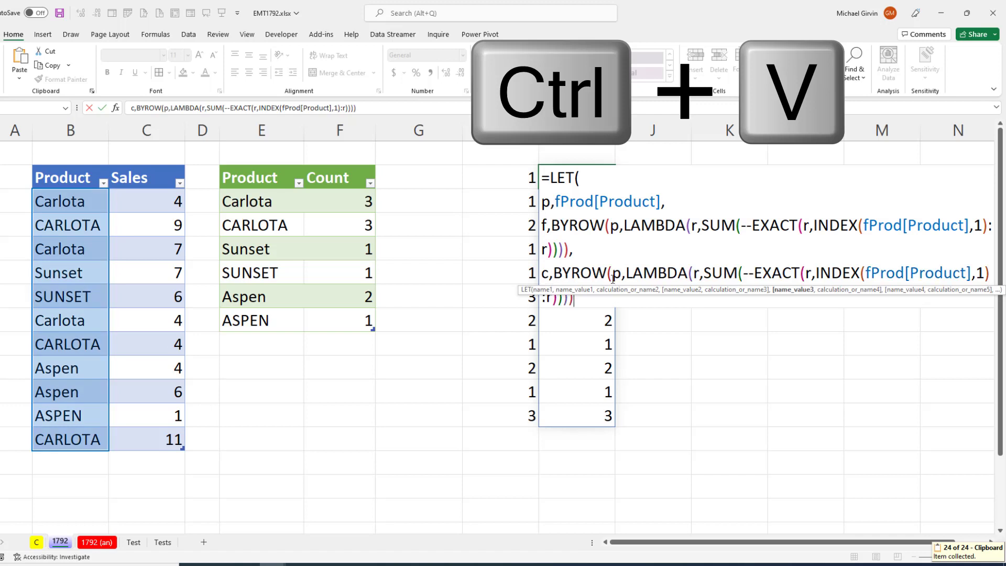
Make c's EXACT compare against the whole column p and return c, giving total counts
left_click(831, 272)
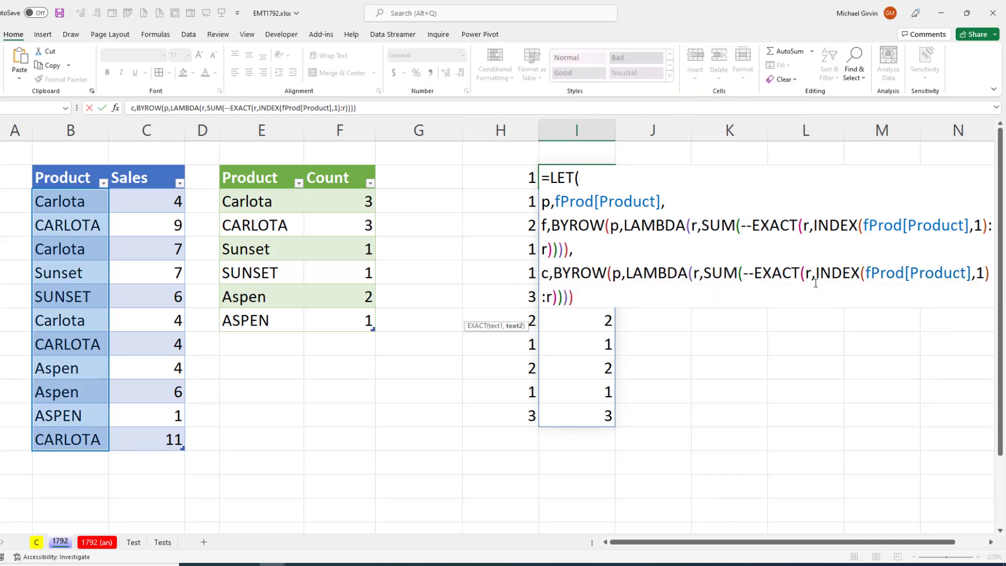
left_click(514, 327)
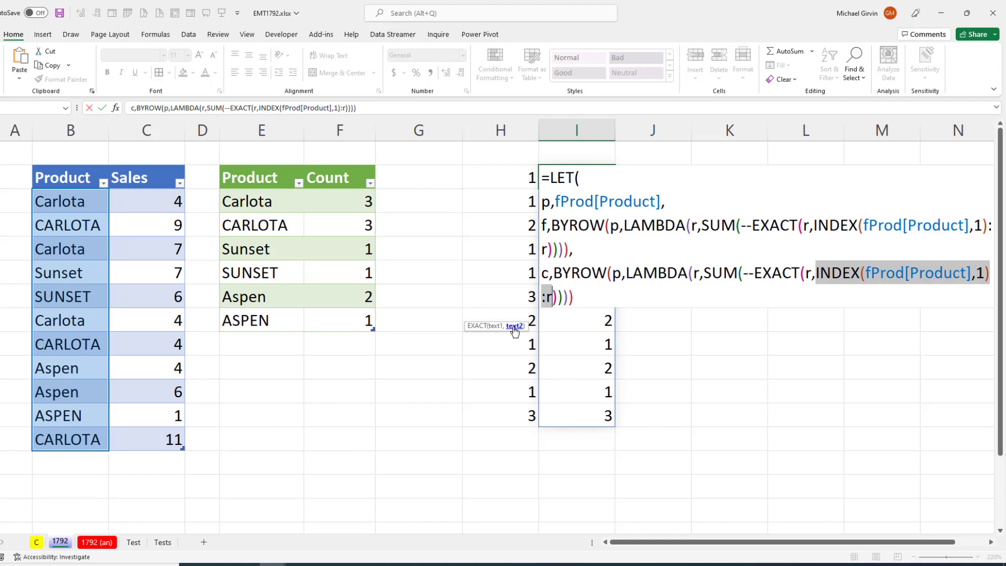
type("p")
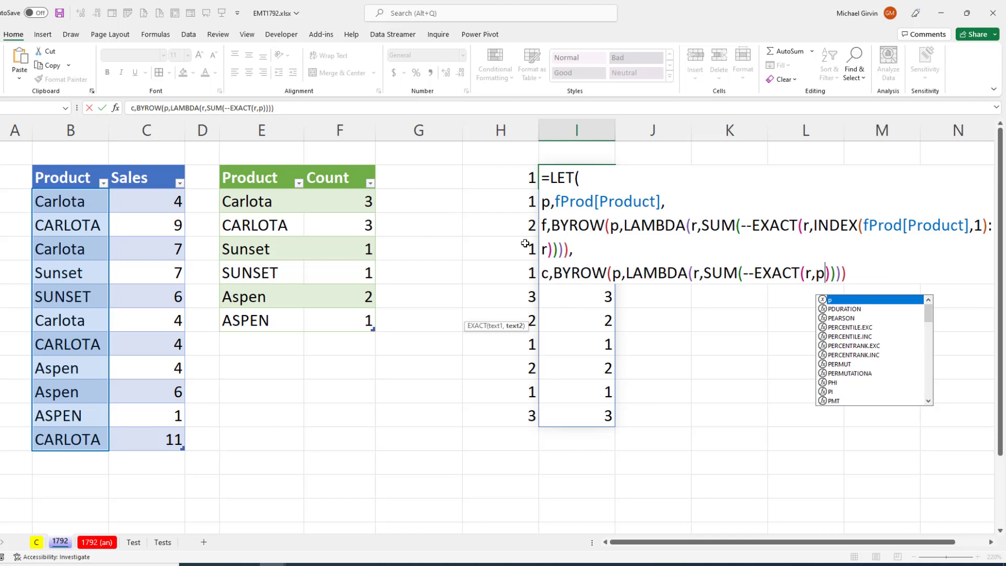
key("Escape")
left_click(849, 272)
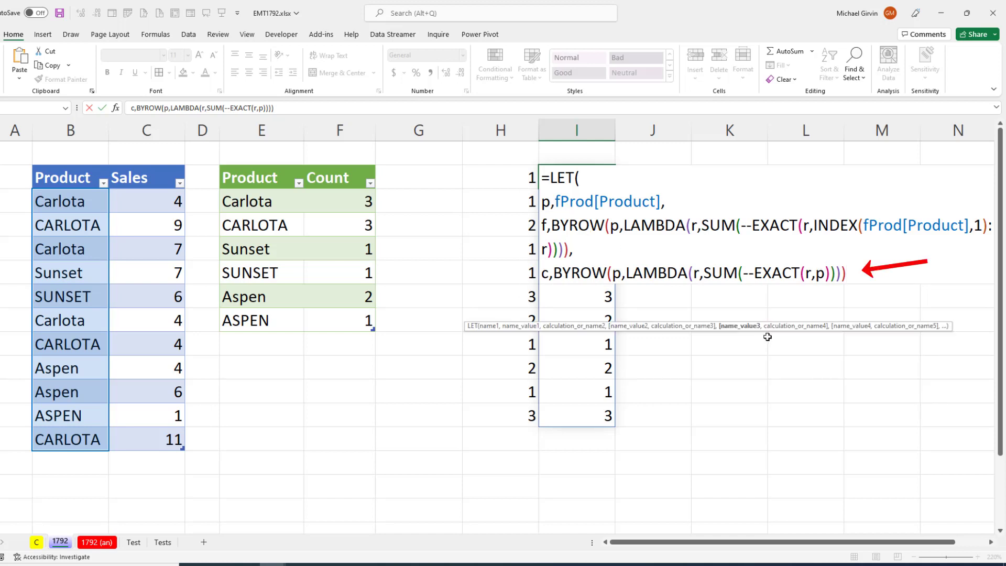
type(",")
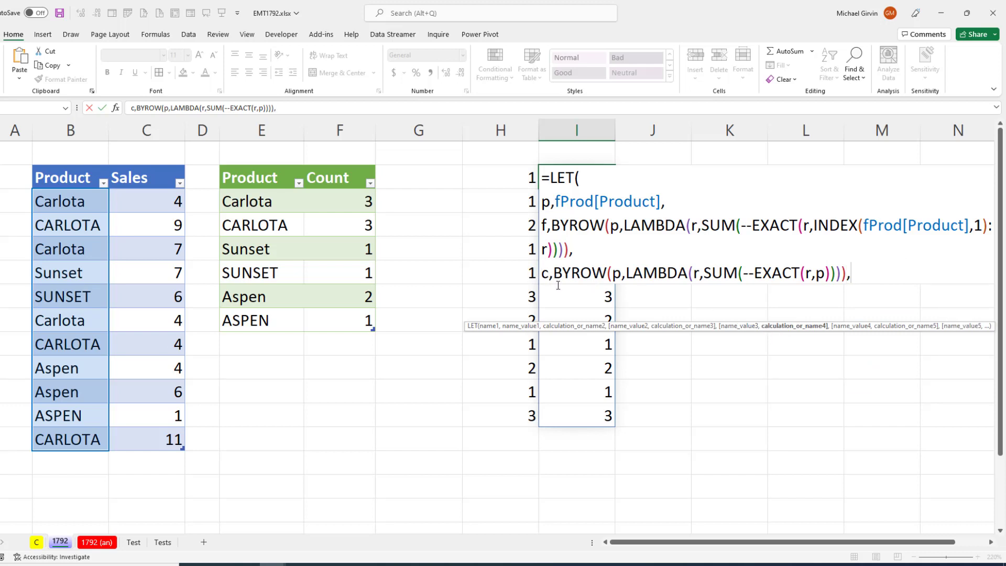
type("c)")
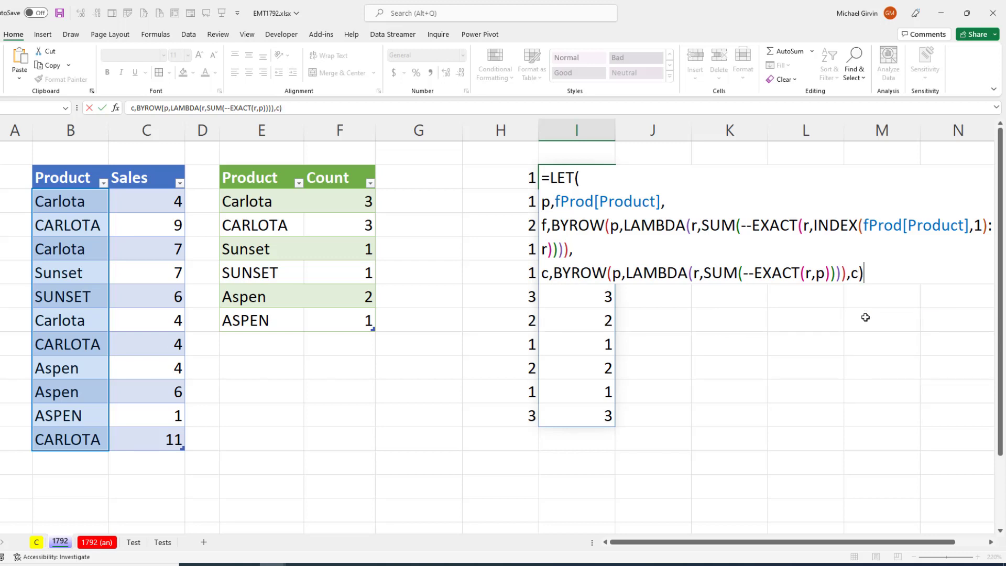
key("Return")
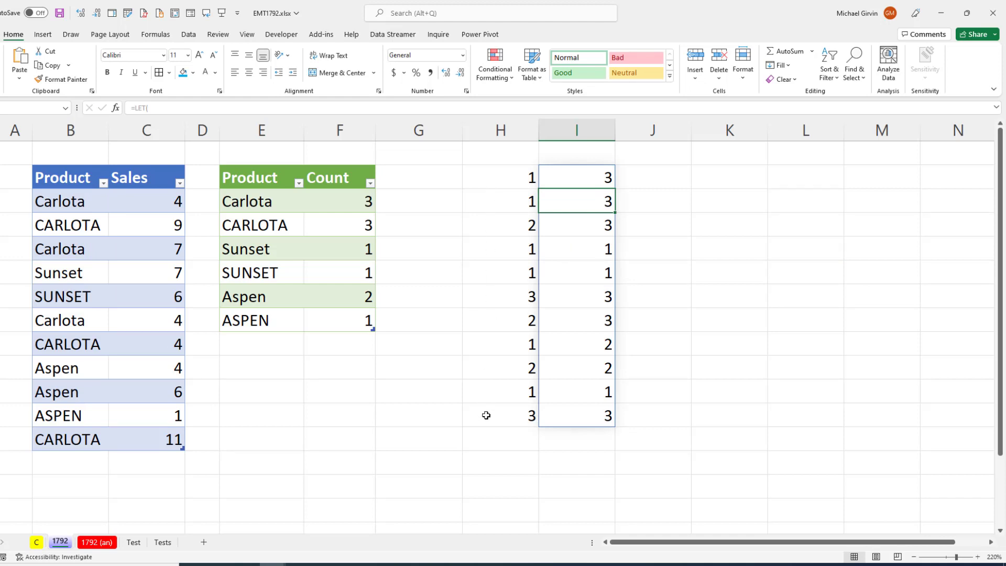
double_click(597, 175)
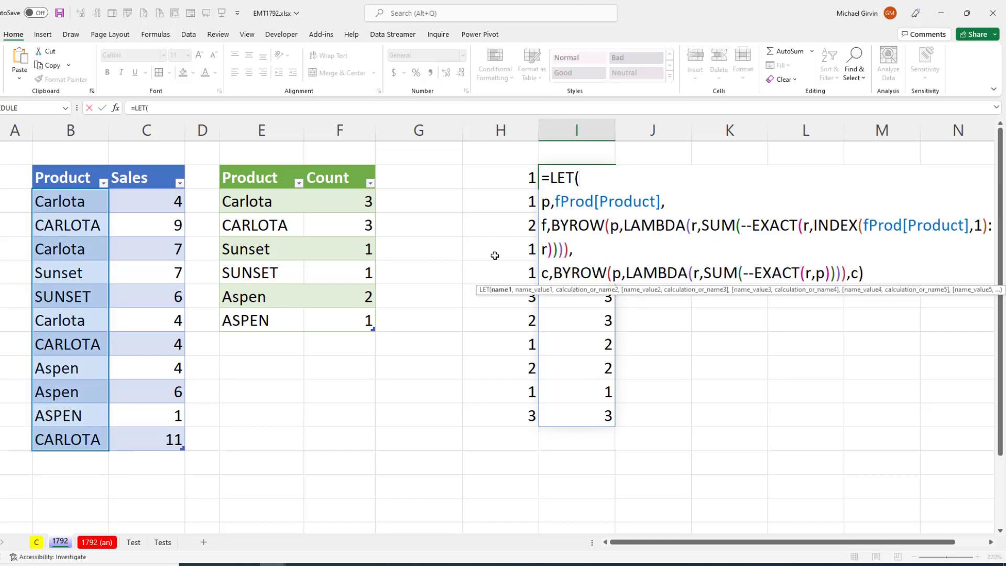
Replace the returned c with HSTACK(p,c) on a new line to spill products beside counts
double_click(853, 270)
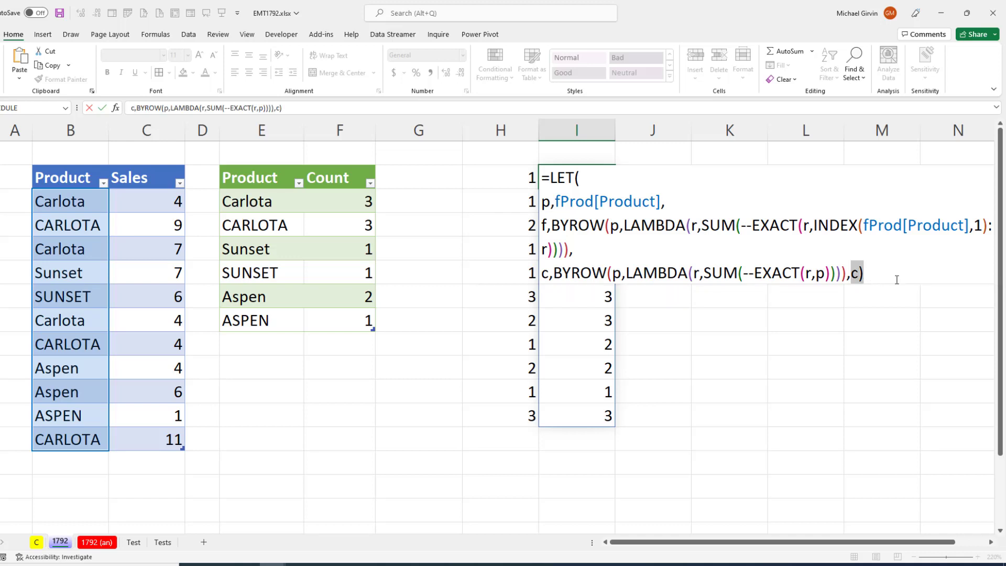
key("alt+Return")
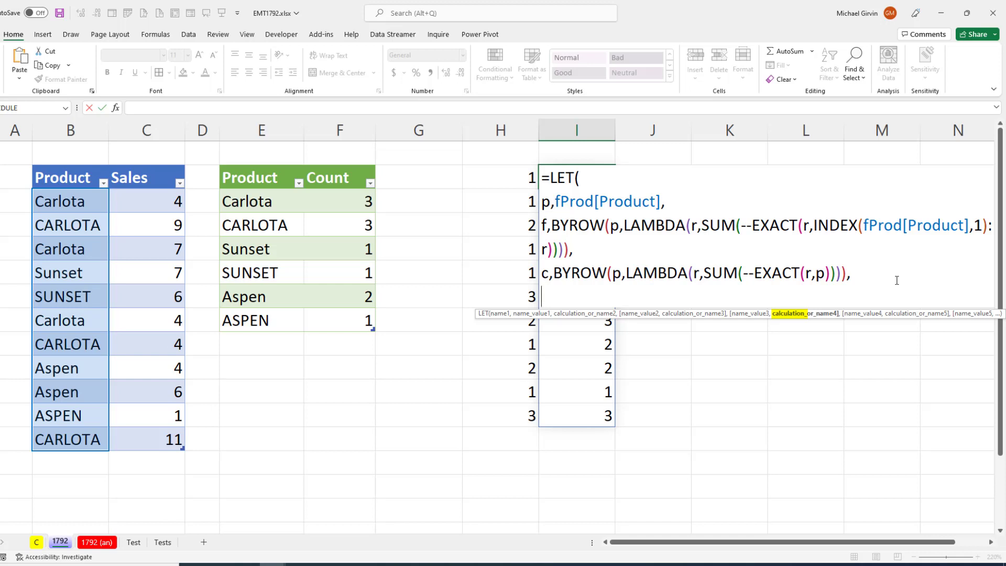
type("h")
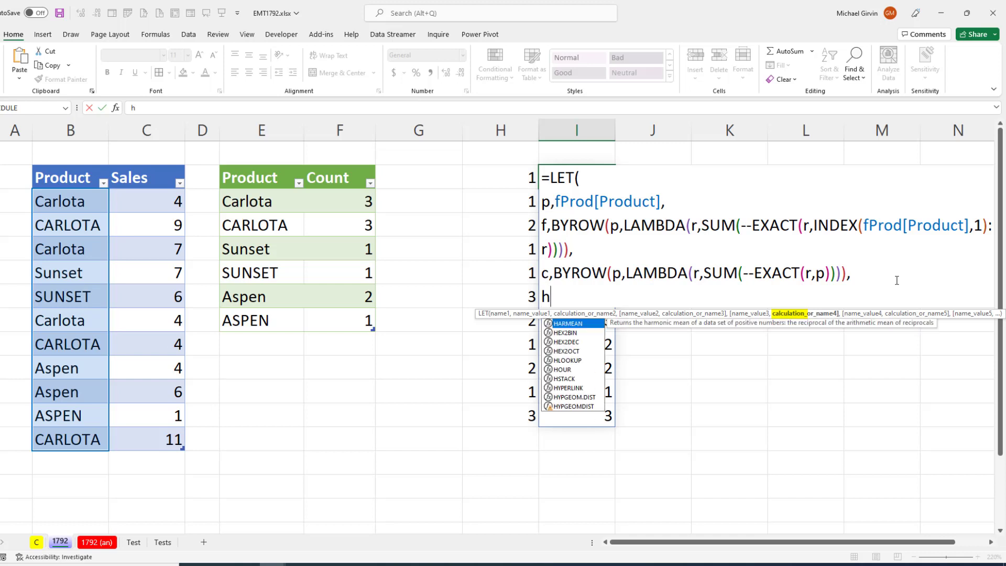
type("s")
key("Tab")
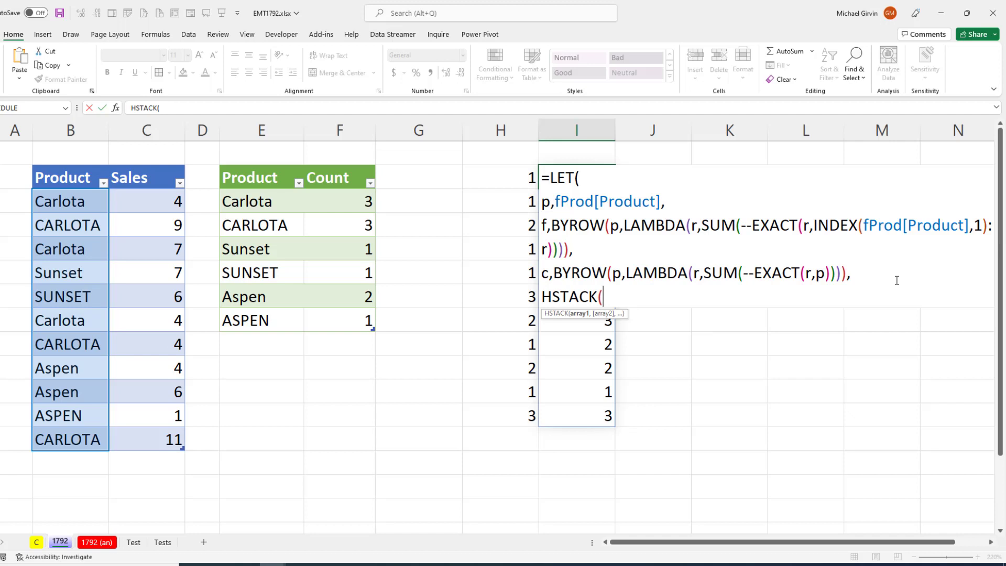
type("p")
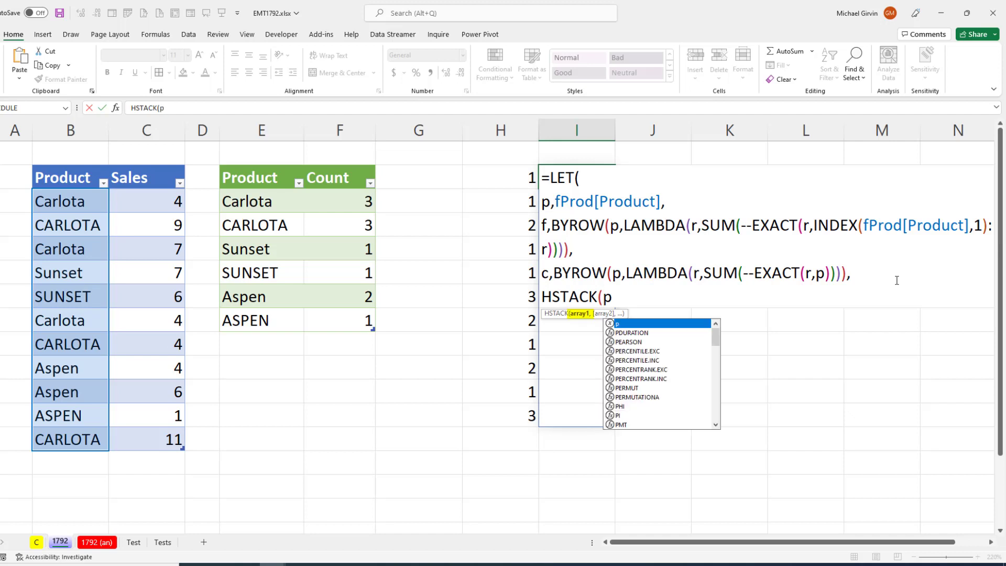
type(",")
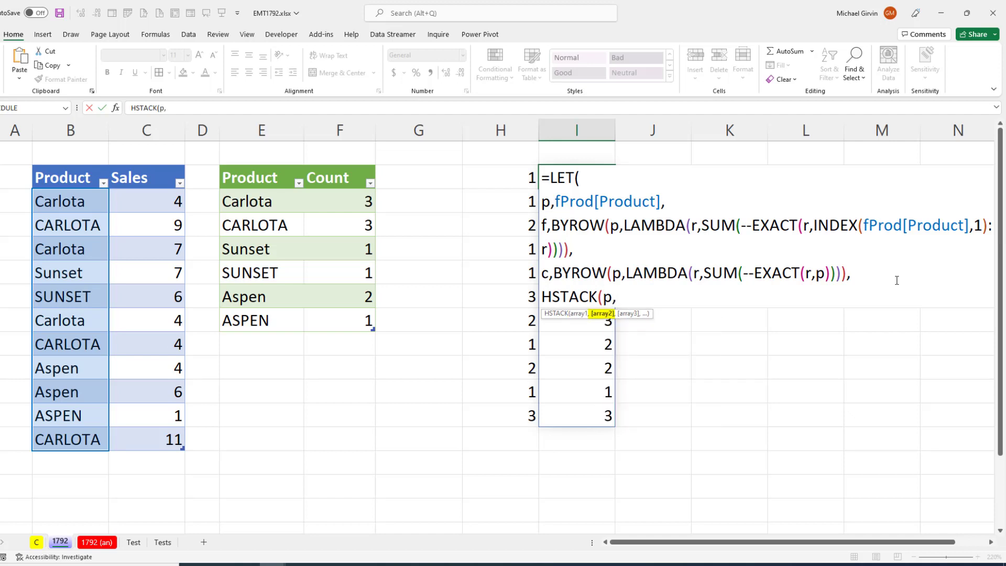
type("c")
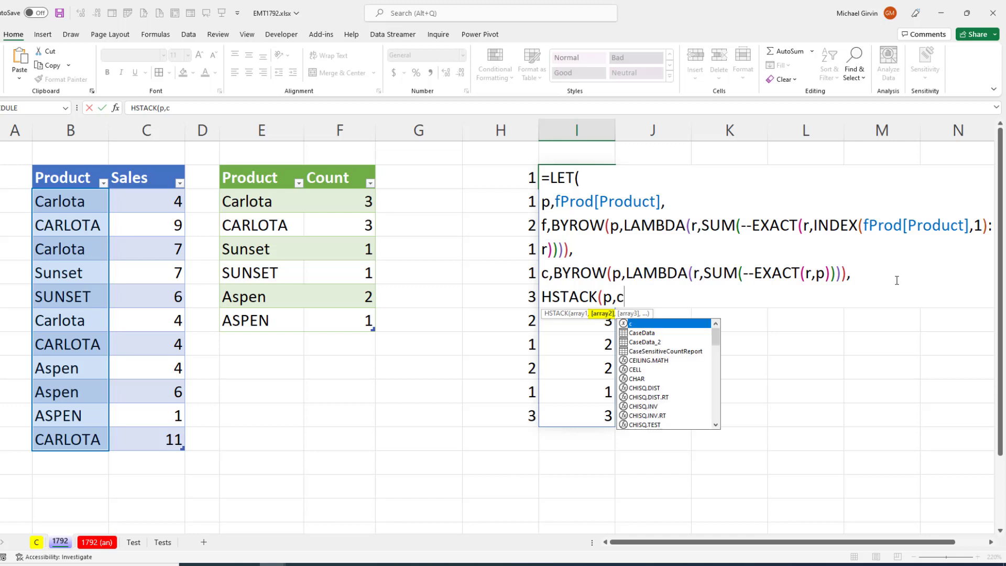
type(")")
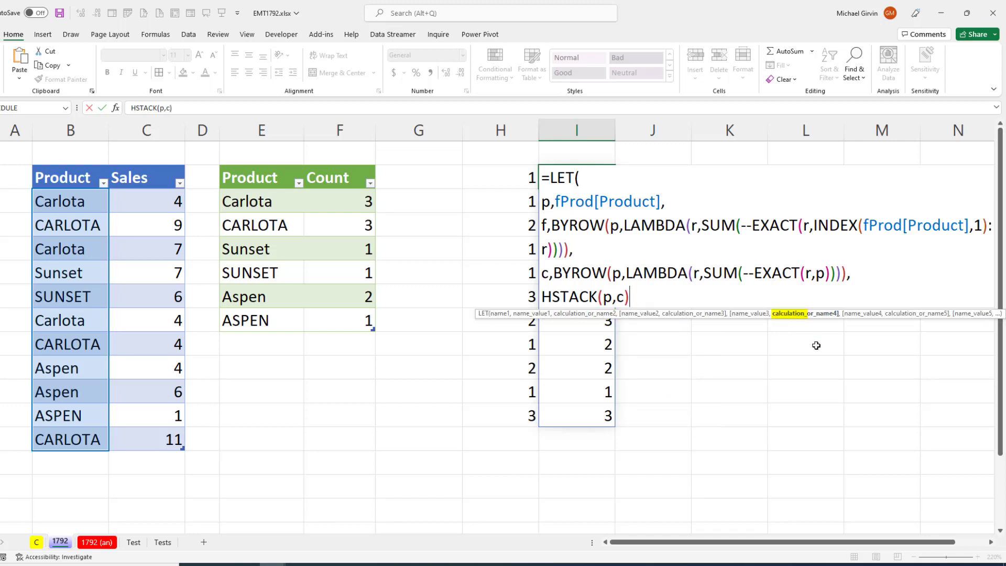
key("Return")
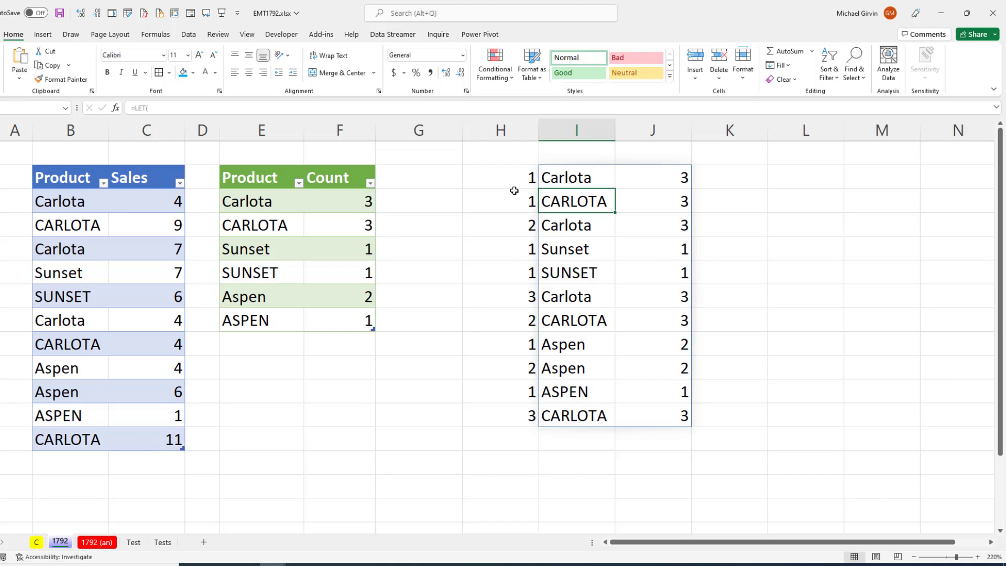
Wrap HSTACK(p,c) in FILTER with condition f=1 so only six unique products with counts spill
double_click(572, 180)
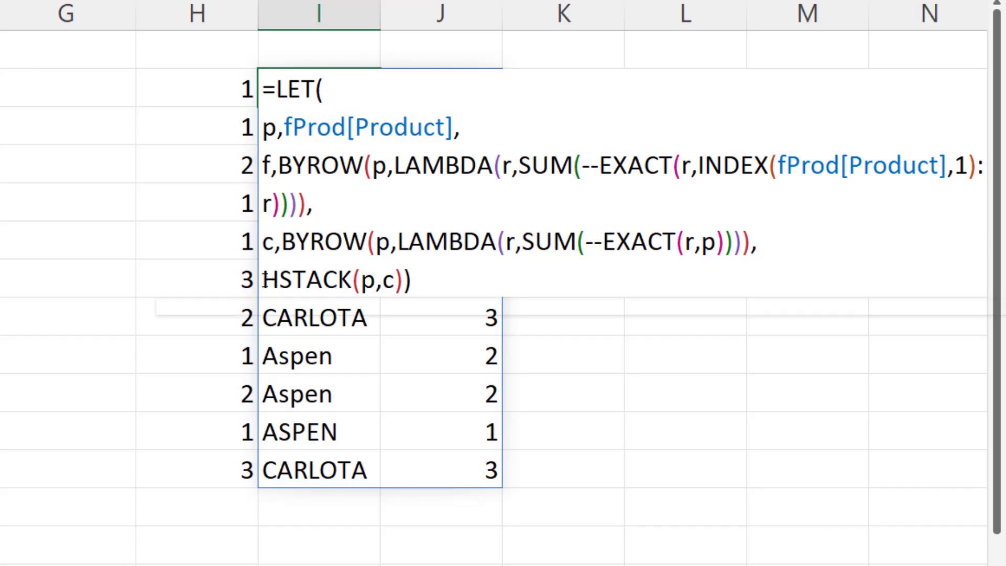
left_click(264, 279)
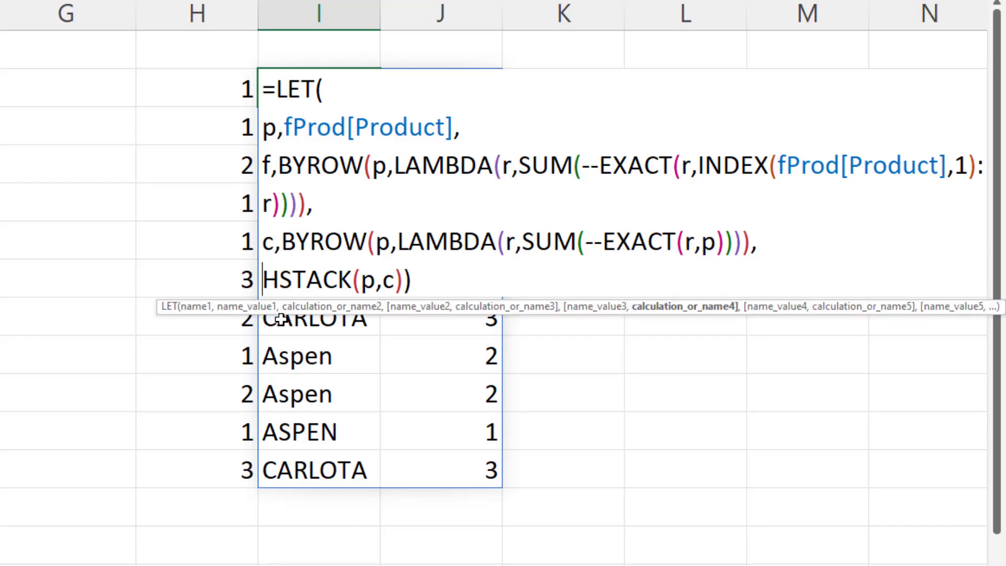
type("fil")
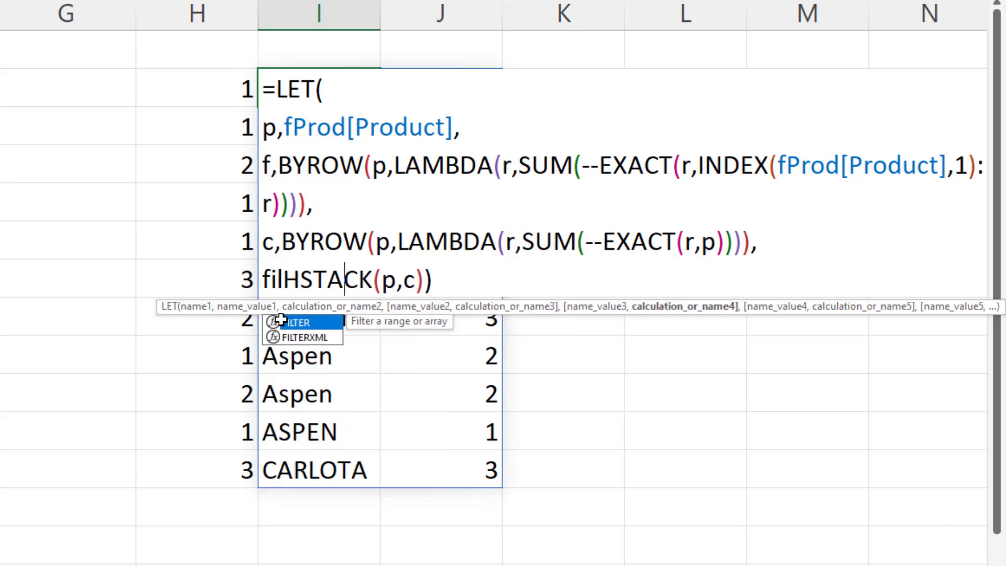
key("Tab")
left_click(305, 306)
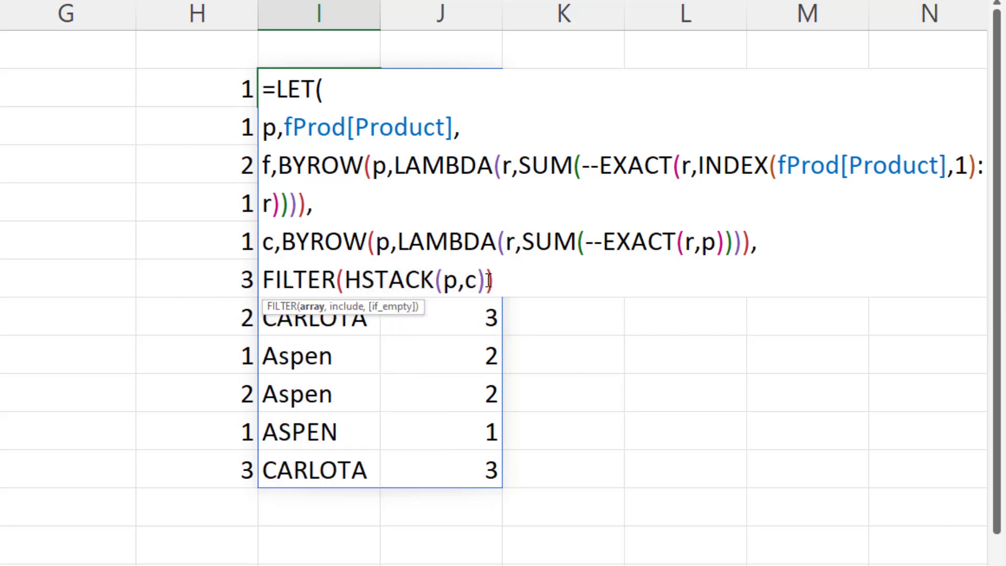
key("Right")
type(",")
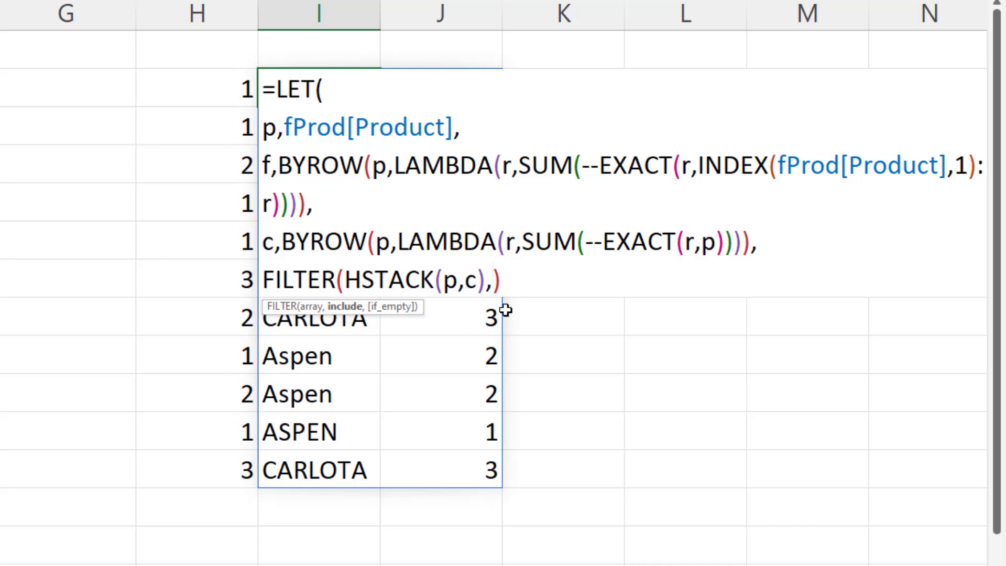
type("f=")
type("1)")
type(")")
key("Left")
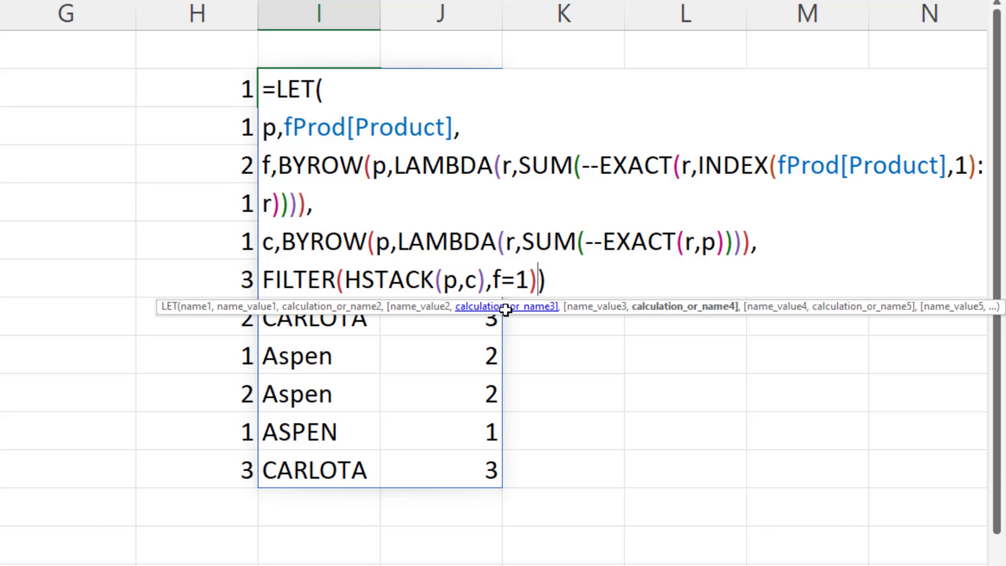
key("Return")
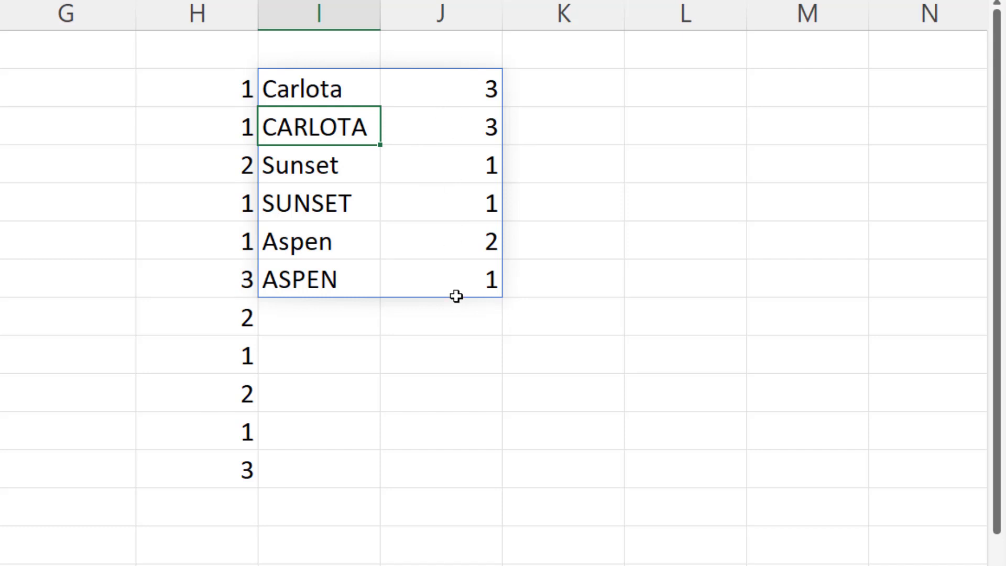
left_click(341, 98)
Wrap the FILTER result in VSTACK with a {"Product","Count"} header row on top
key("F2")
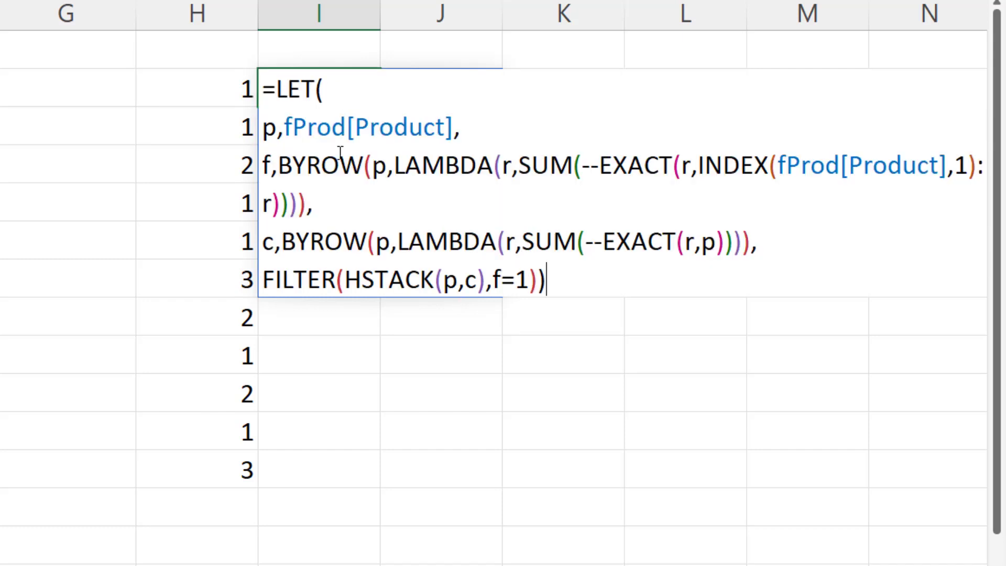
left_click(268, 291)
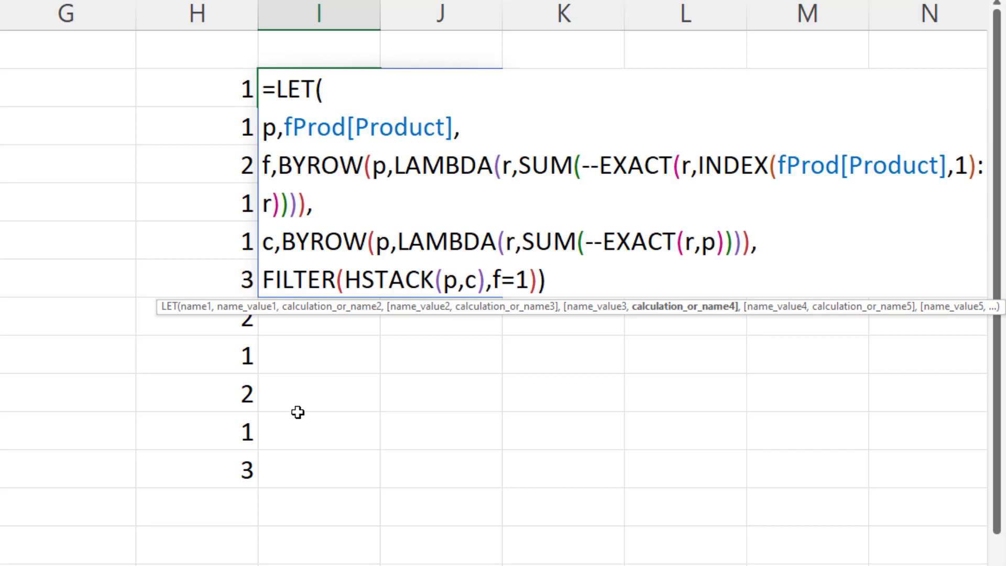
type("v")
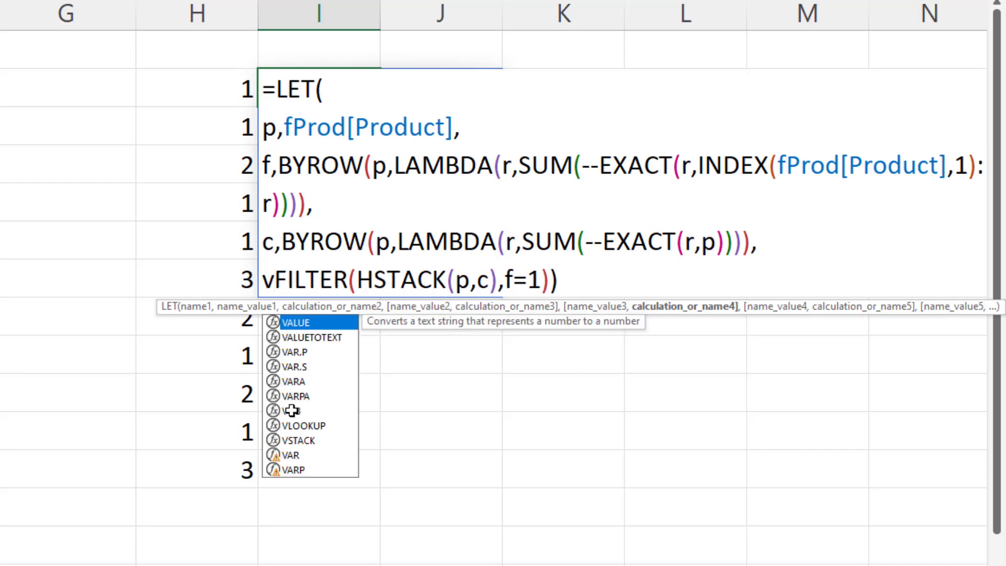
type("s")
key("Tab")
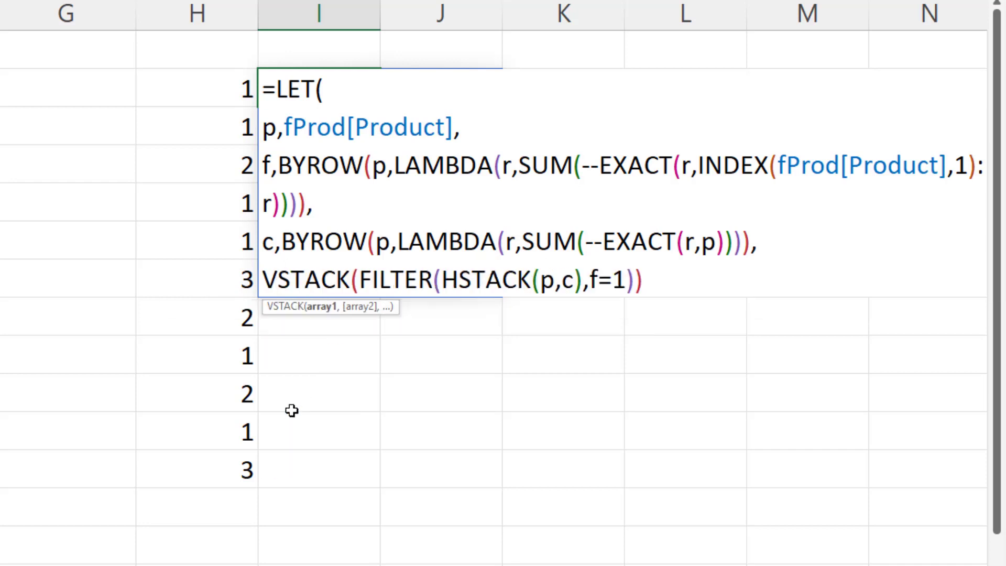
type("{")
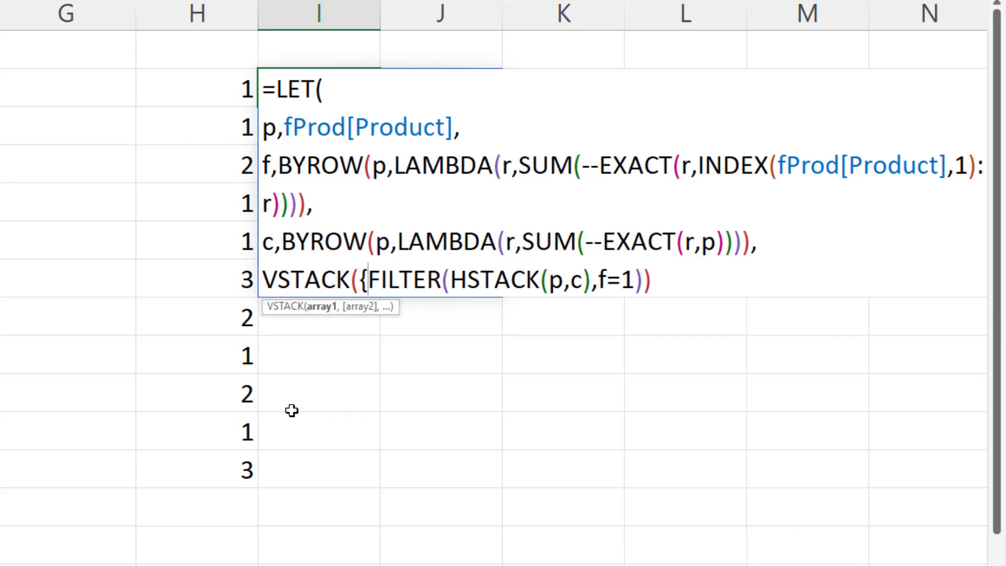
type("\"")
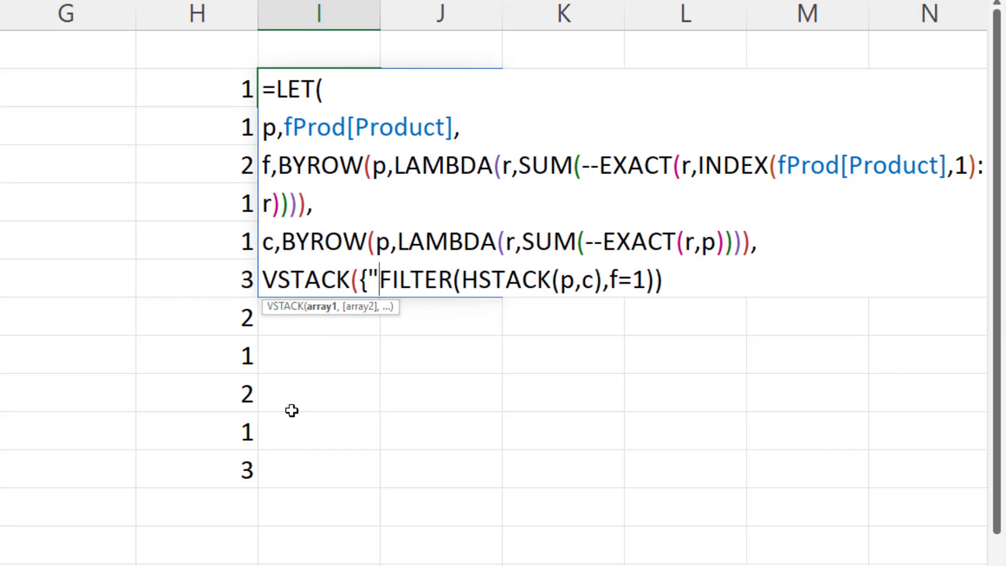
type("Product\"")
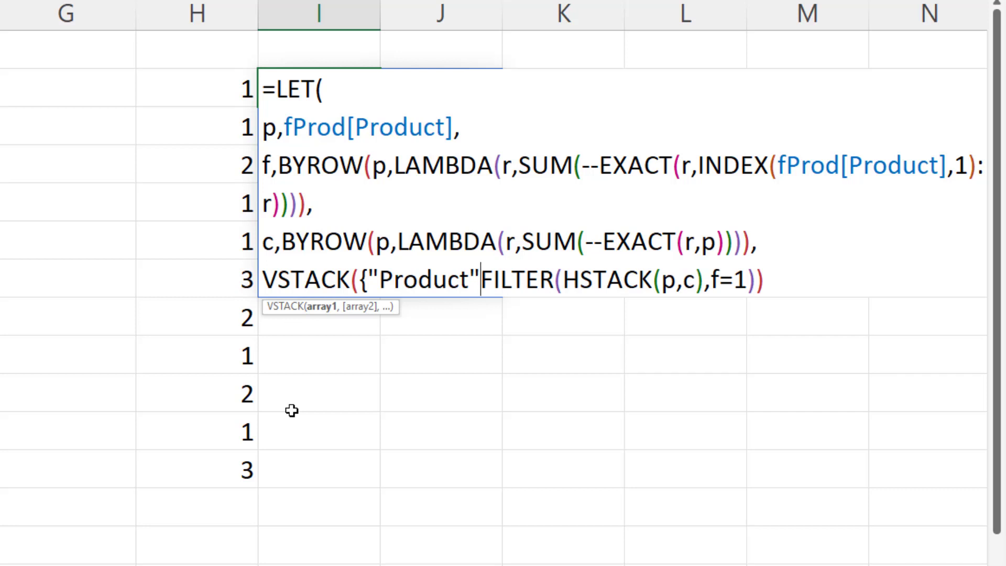
type(",")
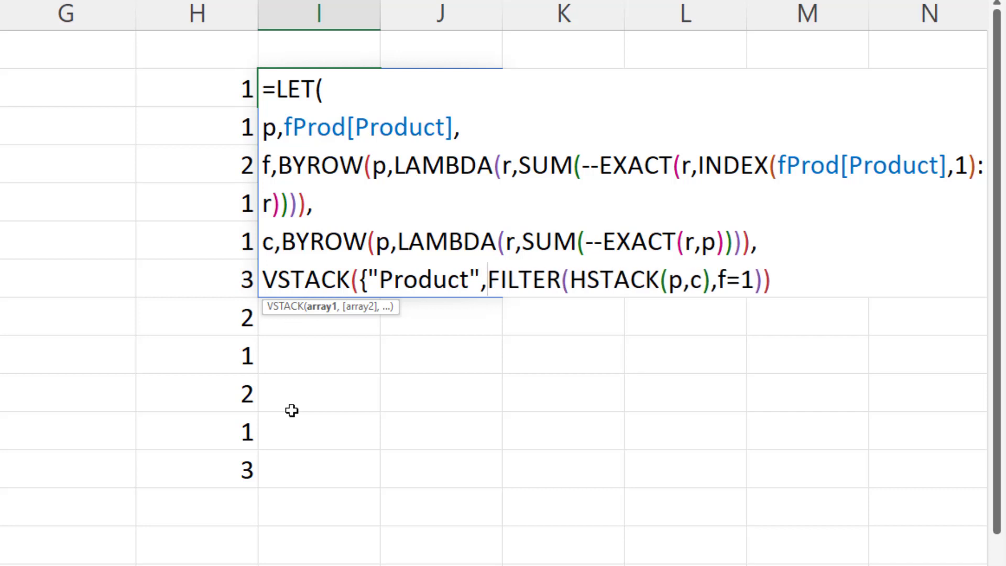
type("\"")
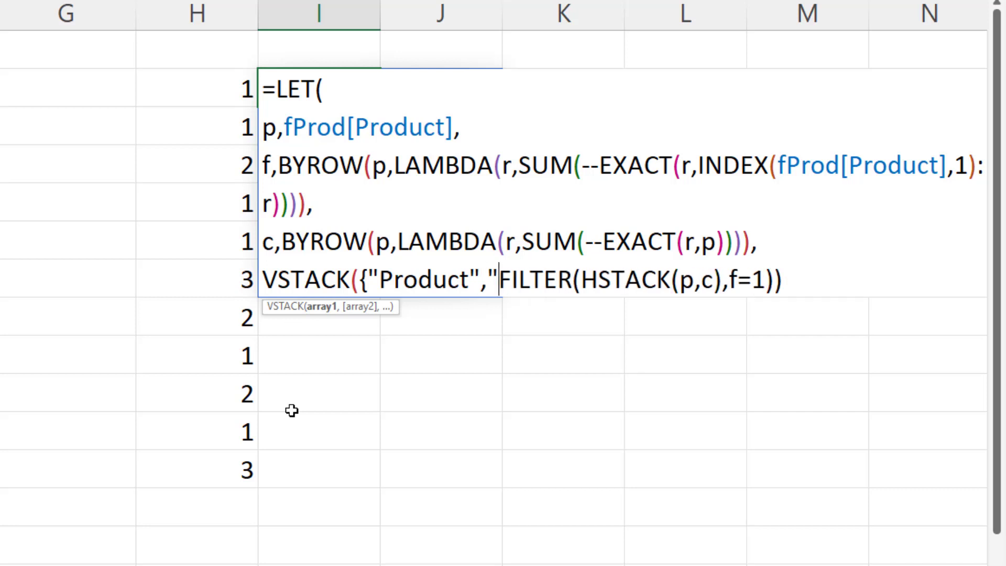
type("Count\"")
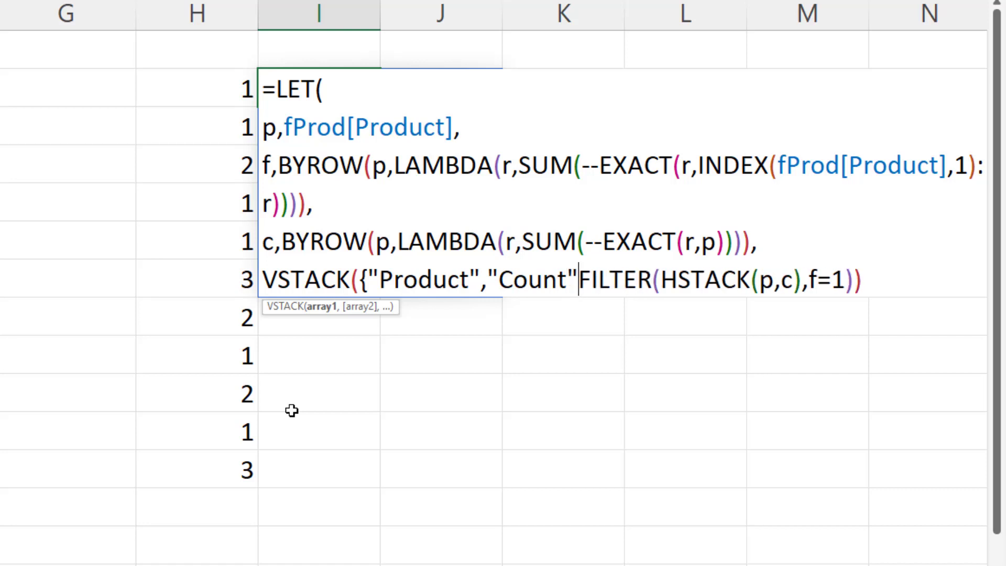
type("}")
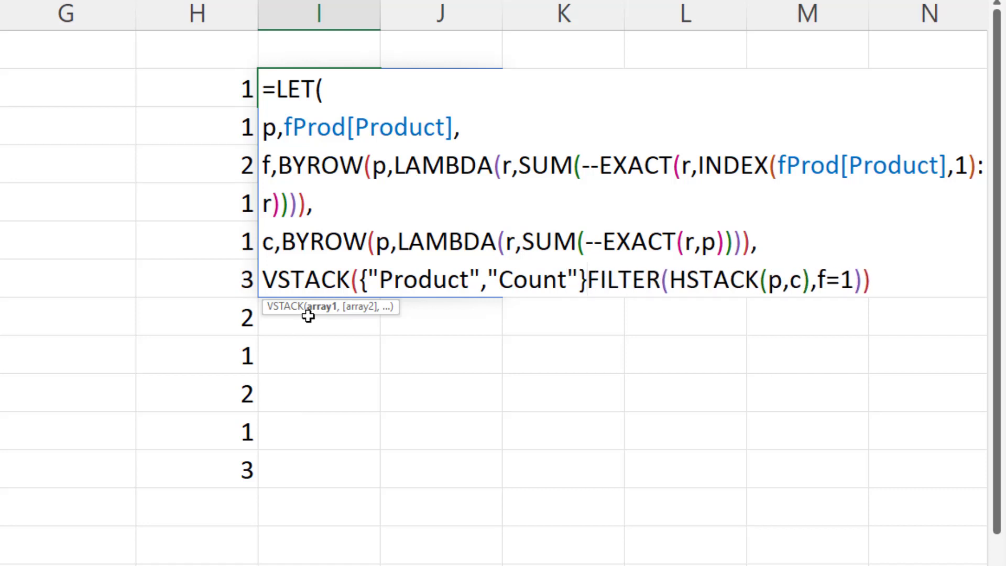
type(",")
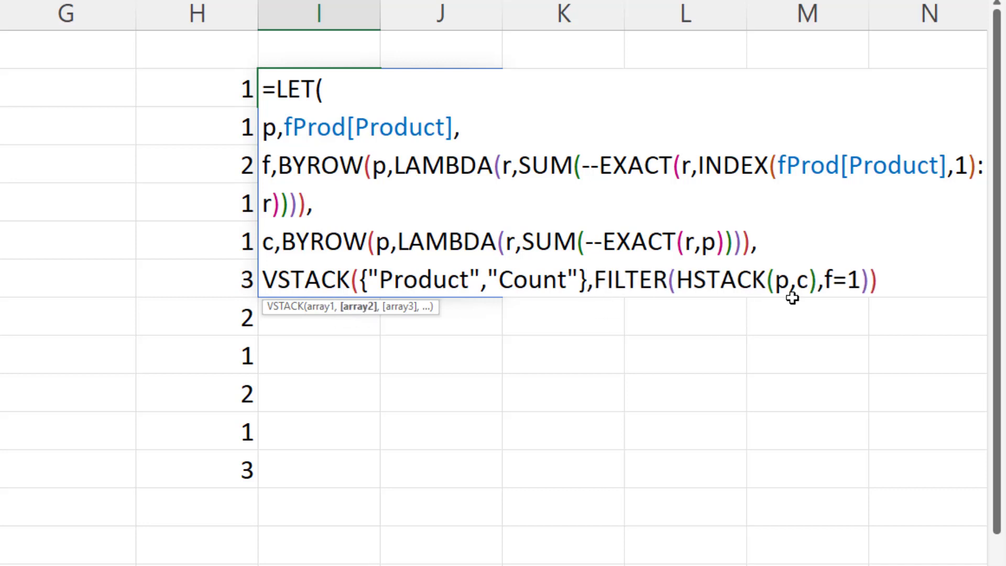
left_click(903, 285)
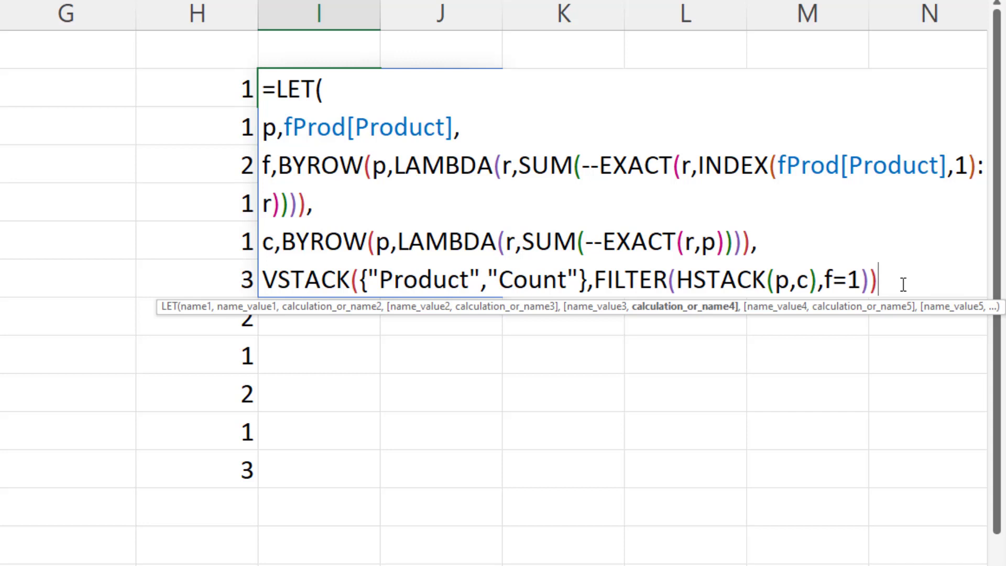
type(")")
key("Return")
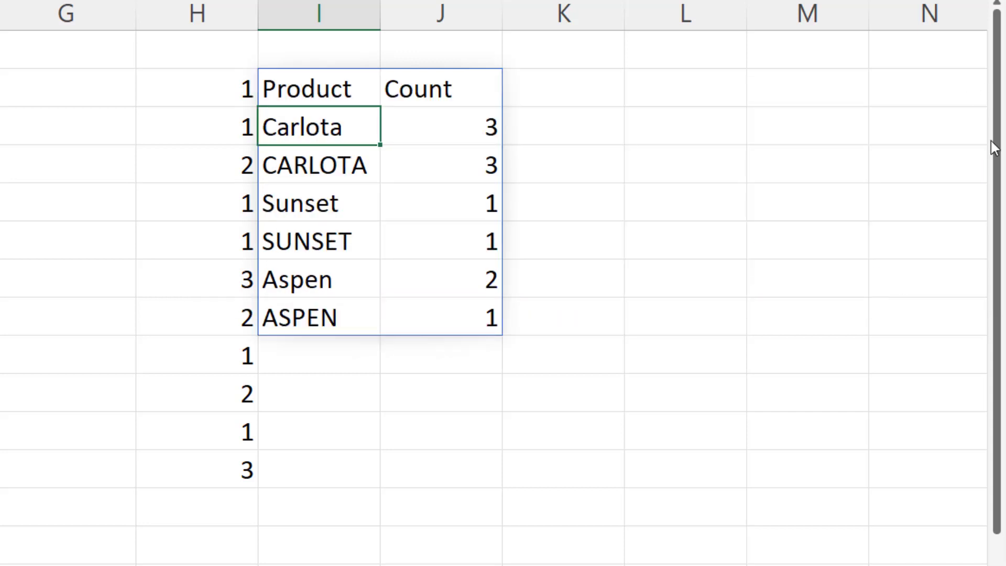
left_click(332, 98)
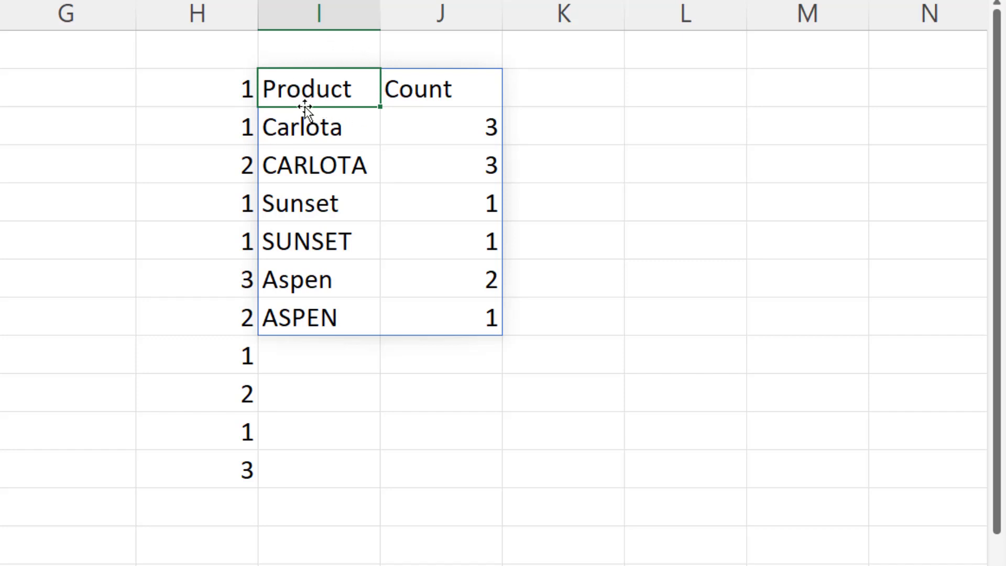
Move the report to columns J:K and add source records hh with 5 and HH with 1
left_click_drag(305, 106, 405, 104)
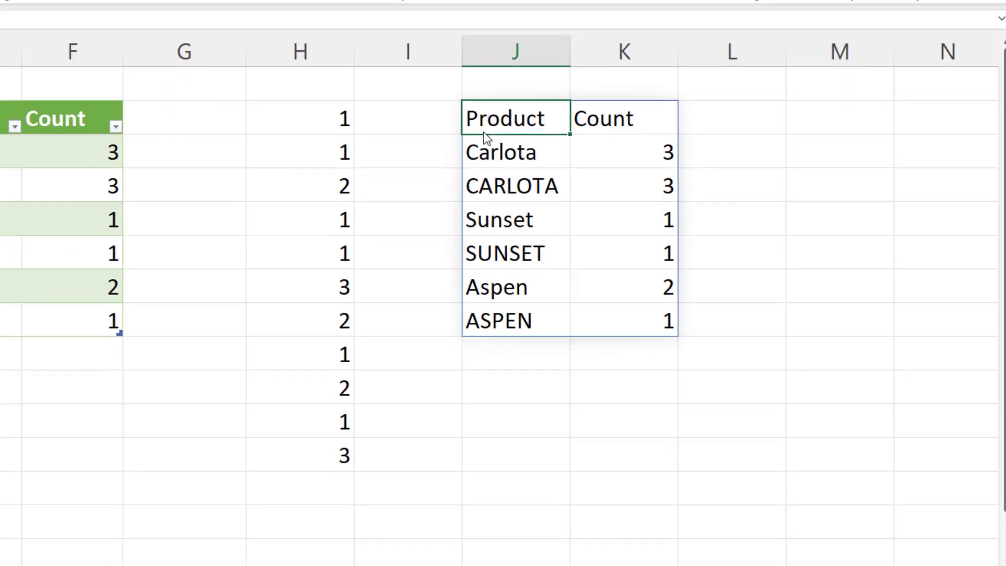
left_click(160, 449)
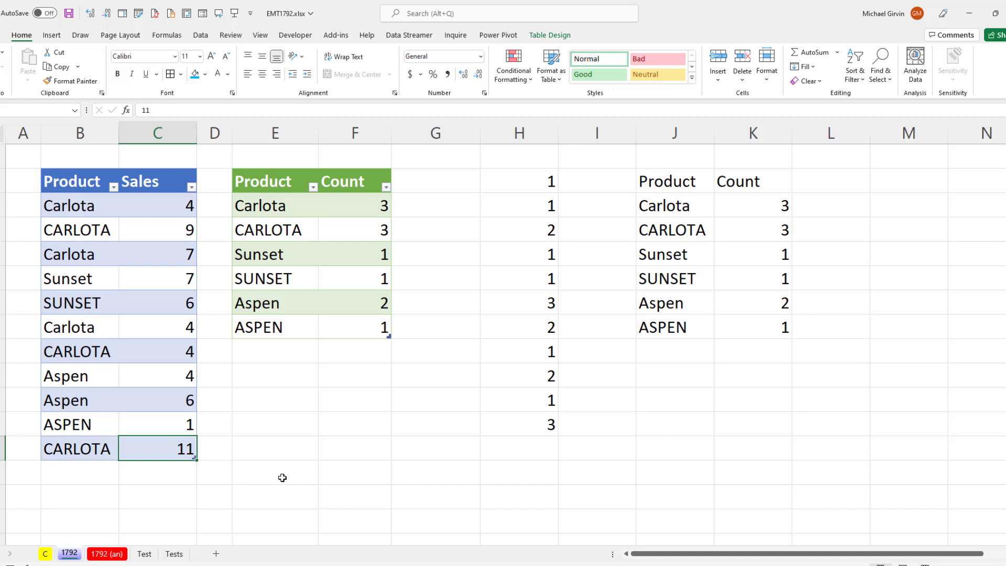
key("Tab")
type("hh")
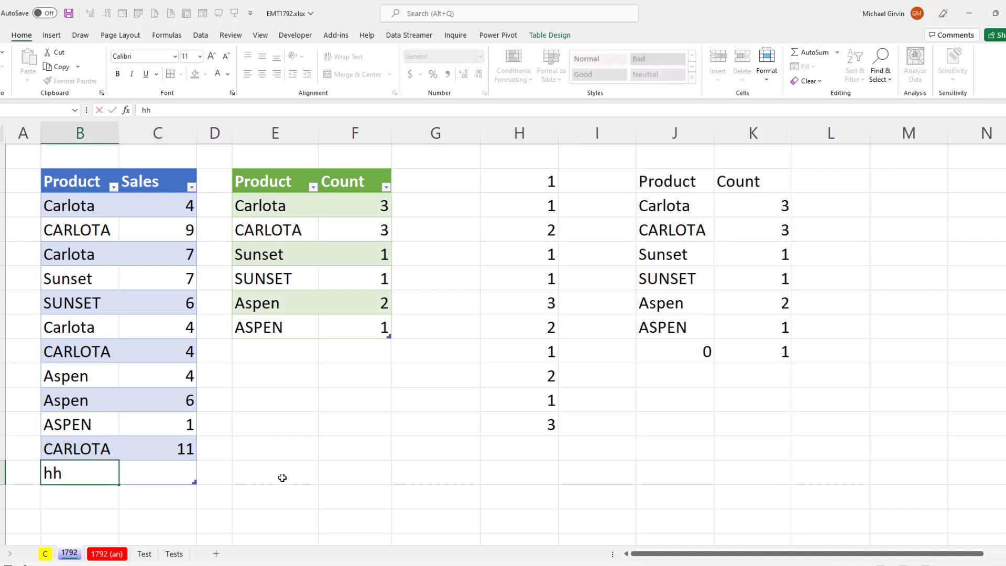
key("Tab")
type("5")
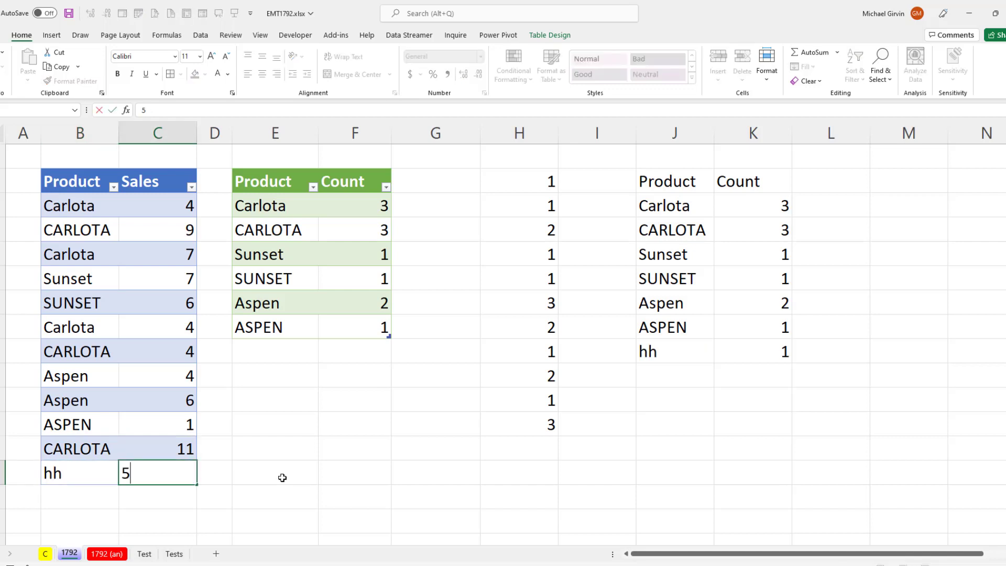
key("ctrl+Return")
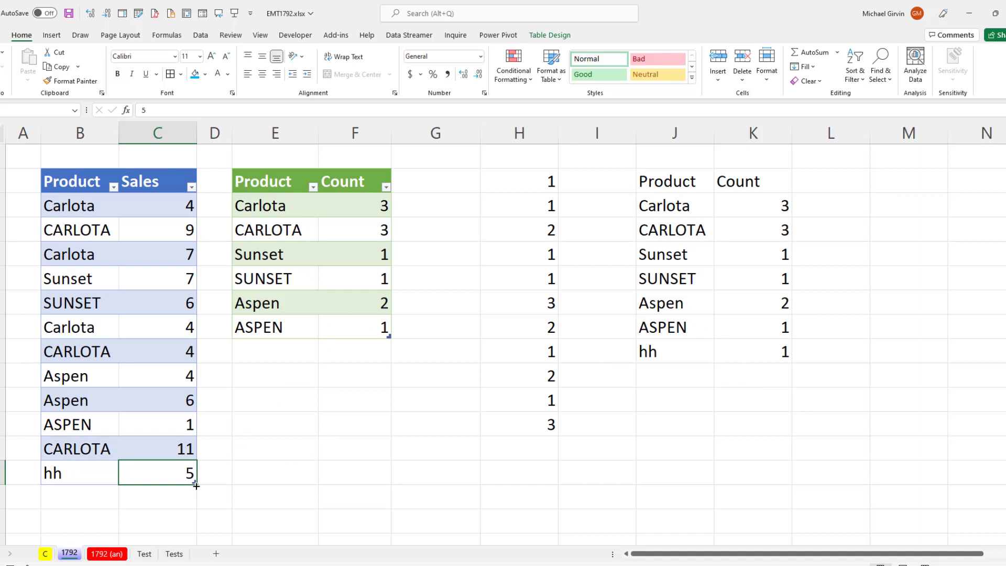
key("Tab")
type("HH")
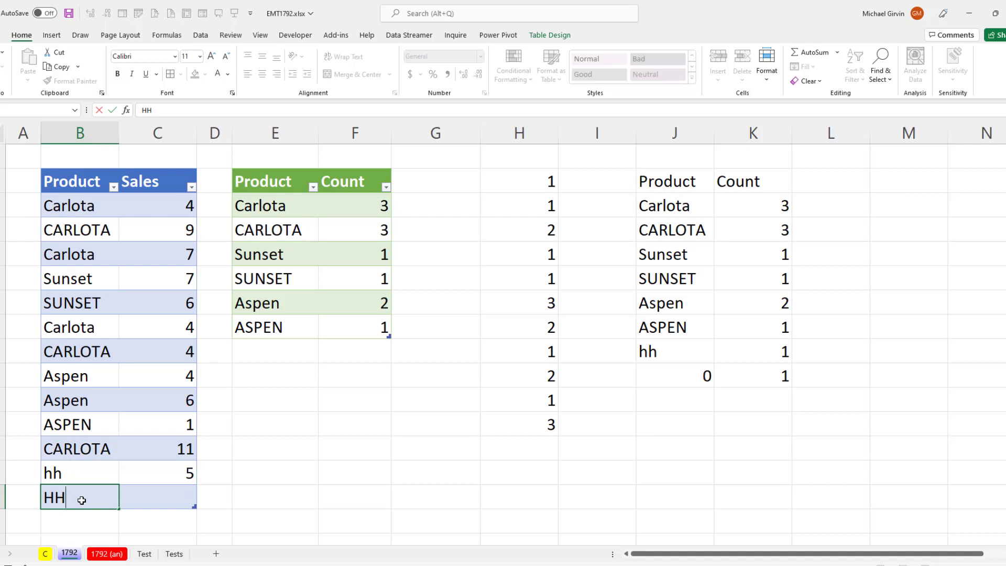
key("Tab")
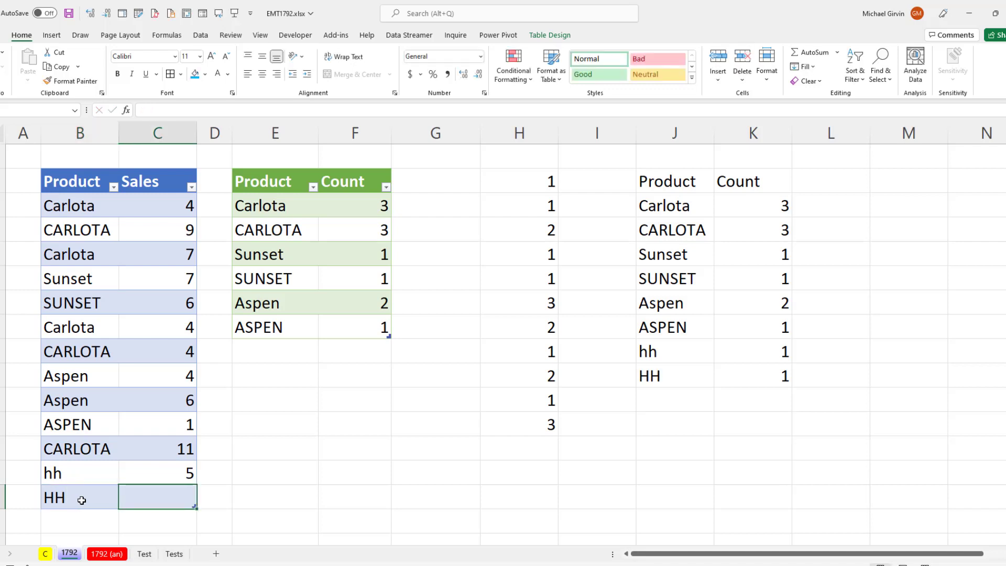
type("1")
key("Return")
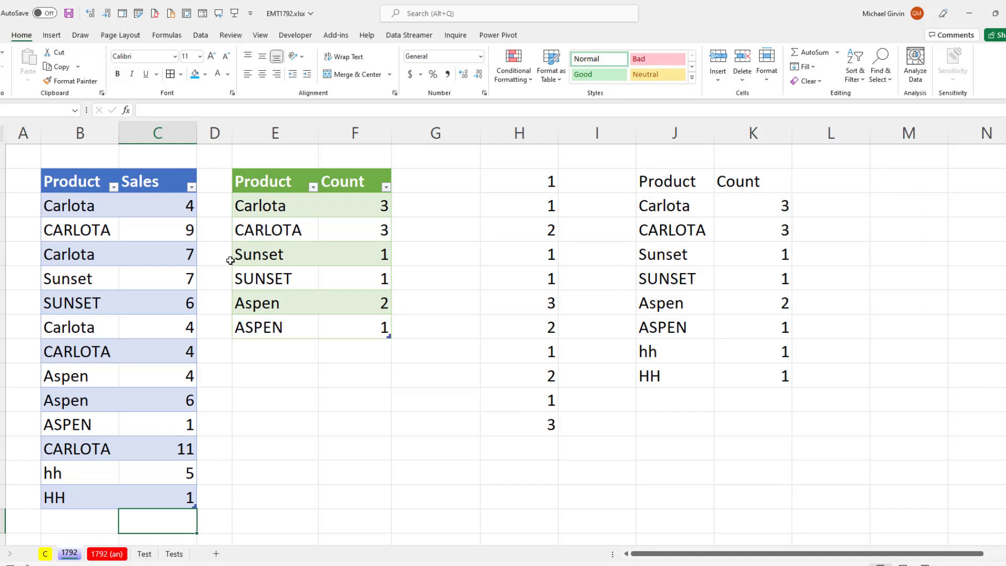
Refresh the Power Query table so it lists hh and HH, then open J3's LET formula
right_click(328, 235)
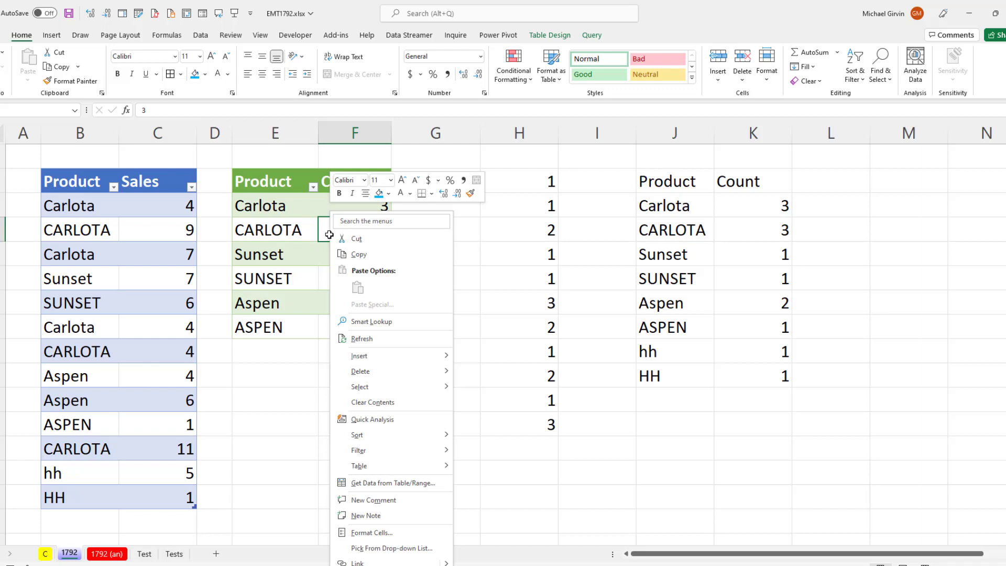
left_click(371, 339)
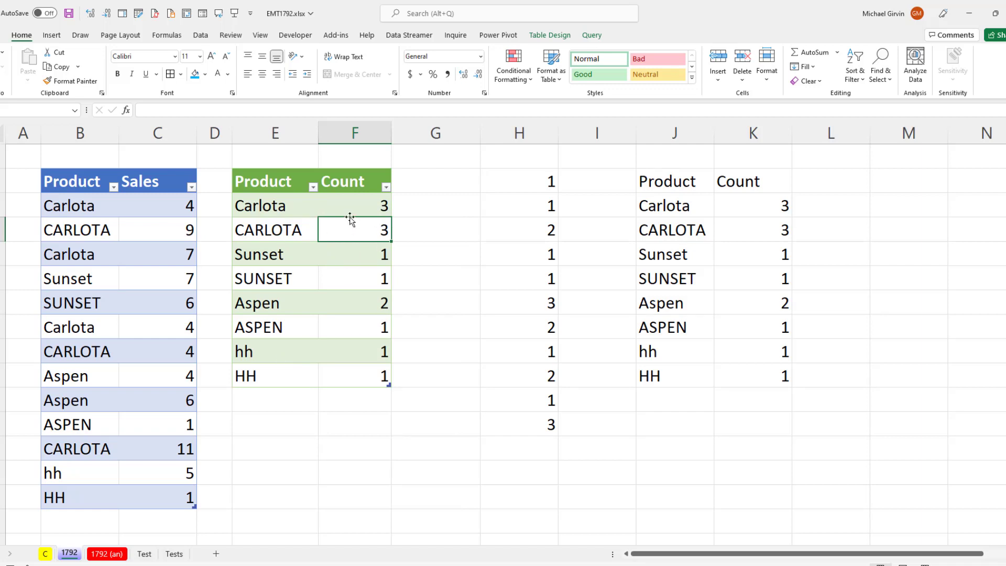
double_click(681, 187)
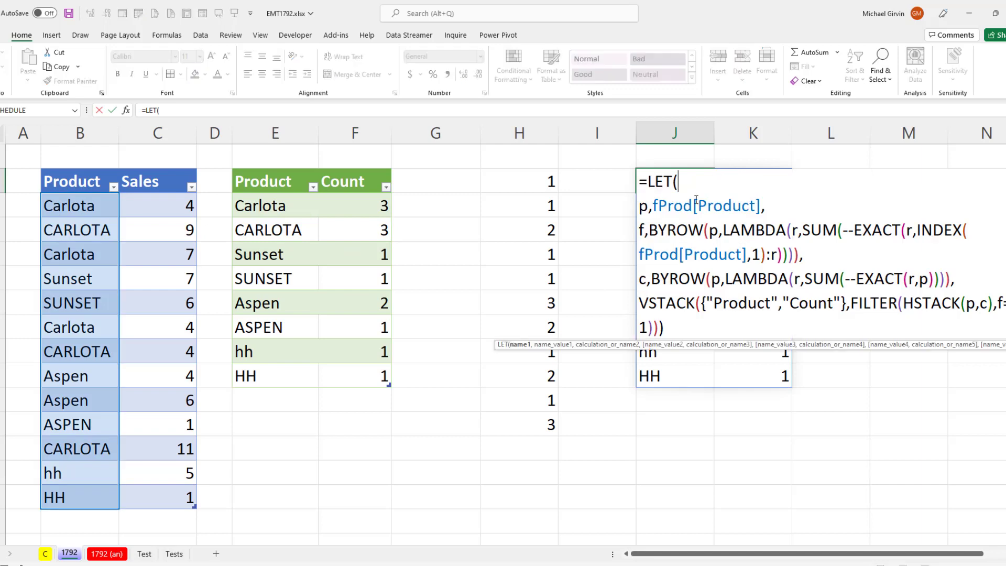